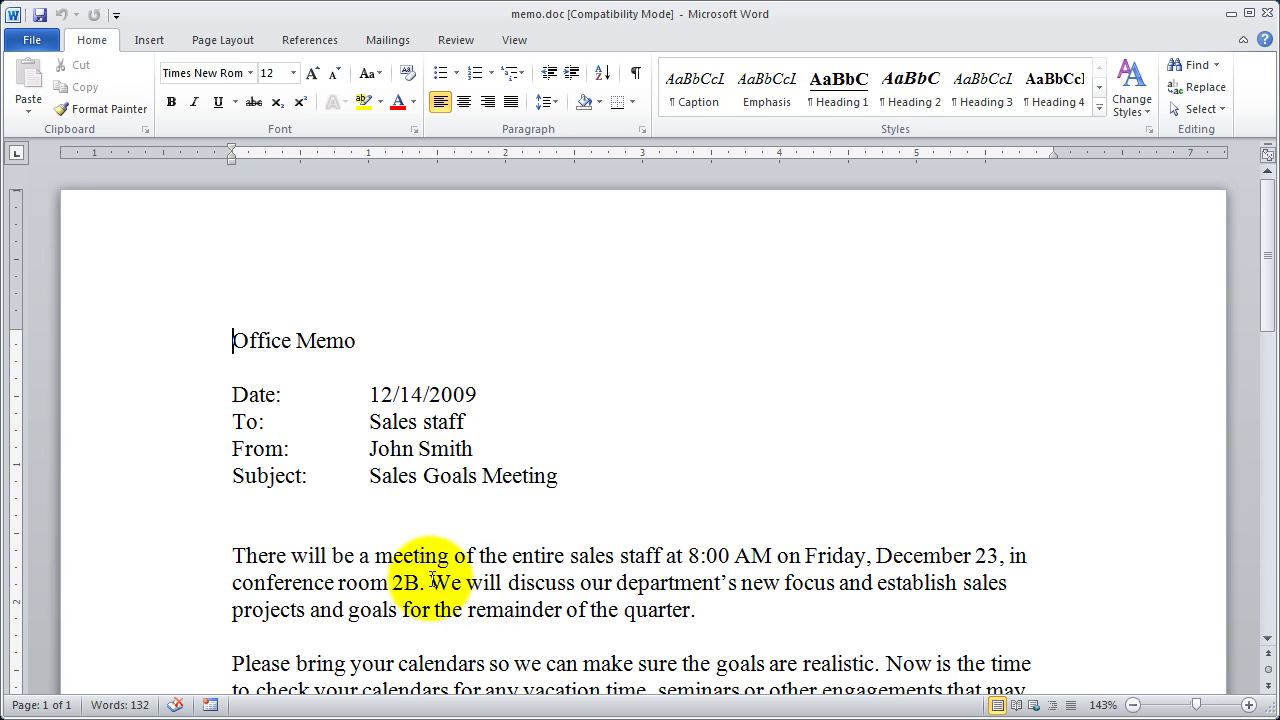
{"action": "left_click_drag", "start_coordinate": [430, 582], "coordinate": [820, 584]}
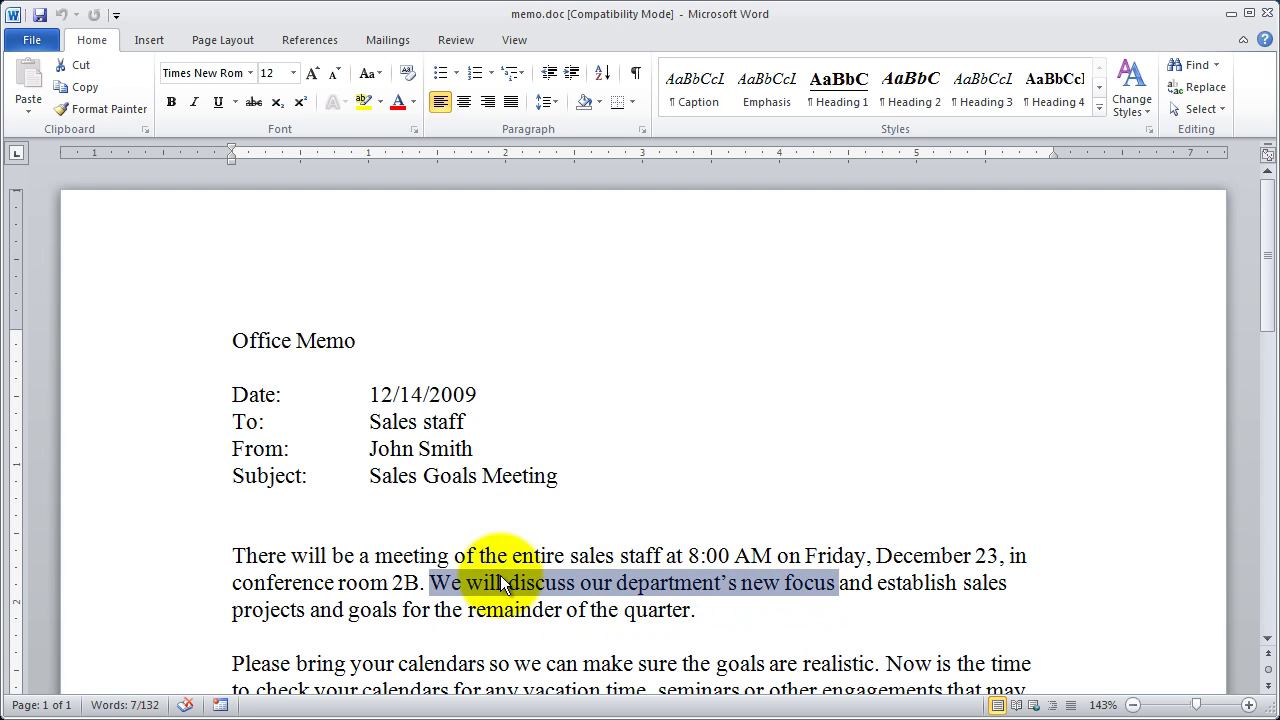
{"action": "left_click_drag", "start_coordinate": [340, 583], "coordinate": [820, 664]}
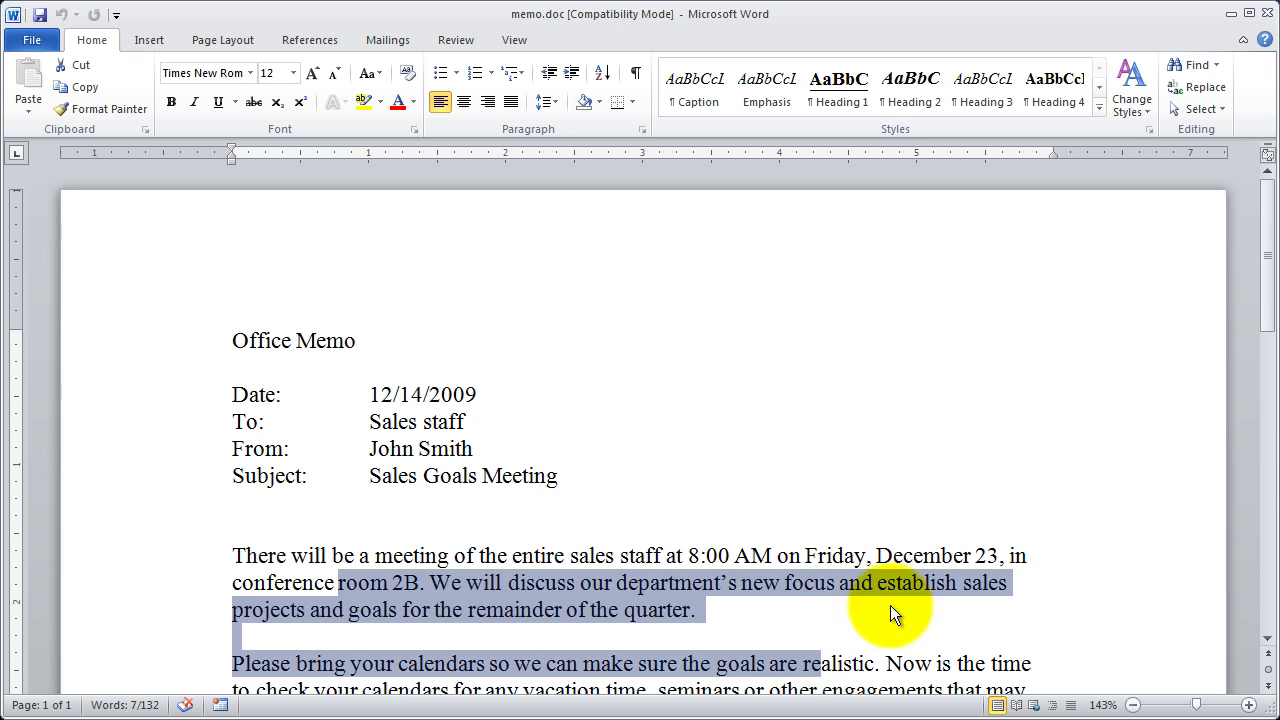
{"action": "left_click_drag", "start_coordinate": [614, 583], "coordinate": [305, 455]}
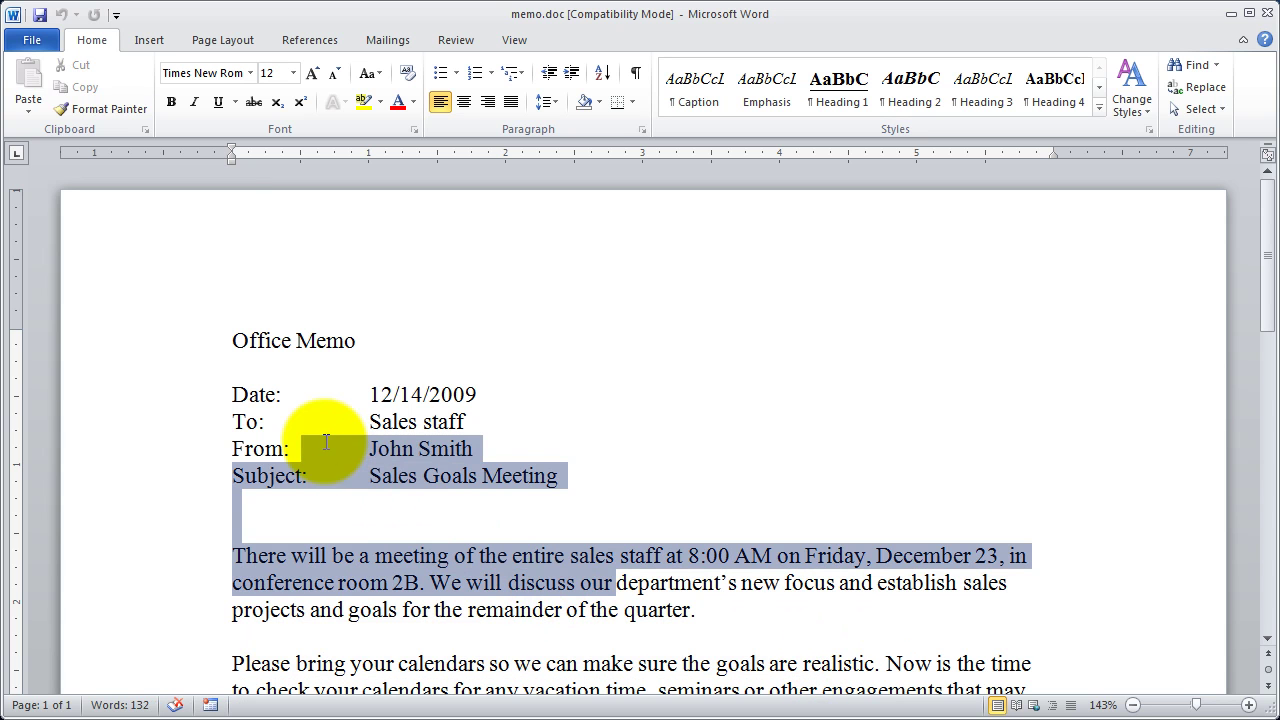
{"action": "left_click", "coordinate": [632, 465]}
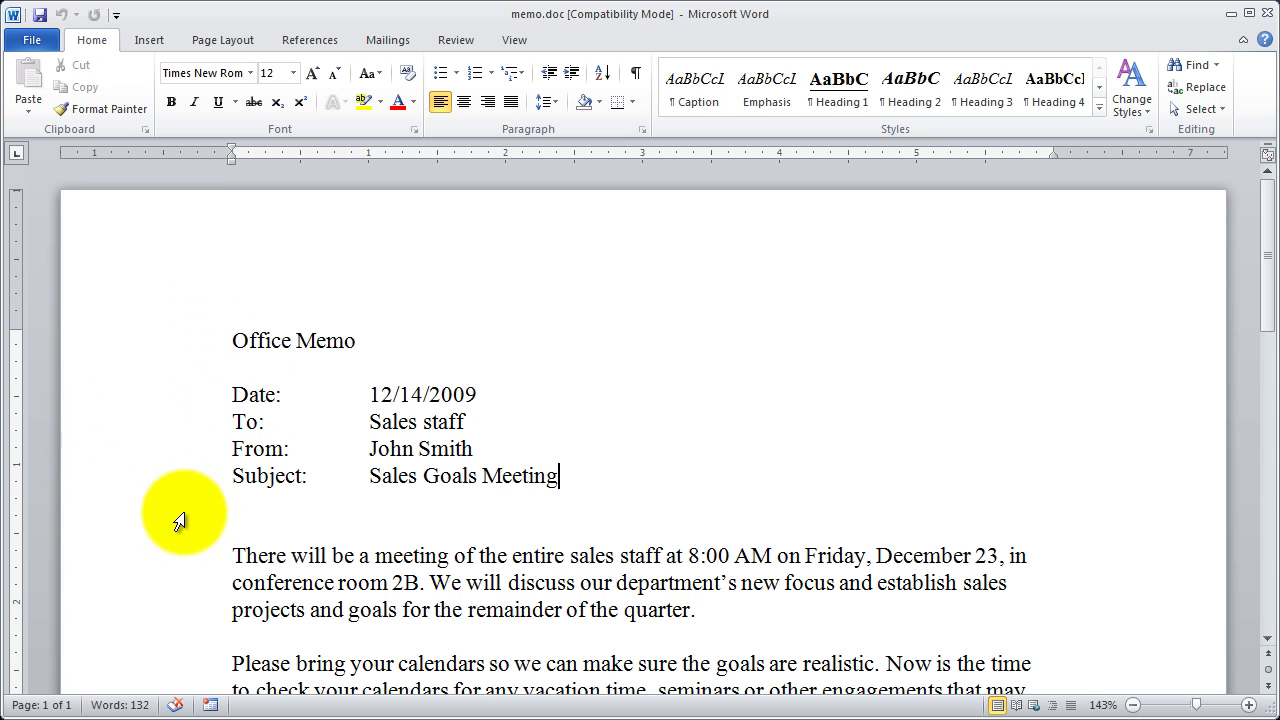
{"action": "left_click", "coordinate": [204, 430]}
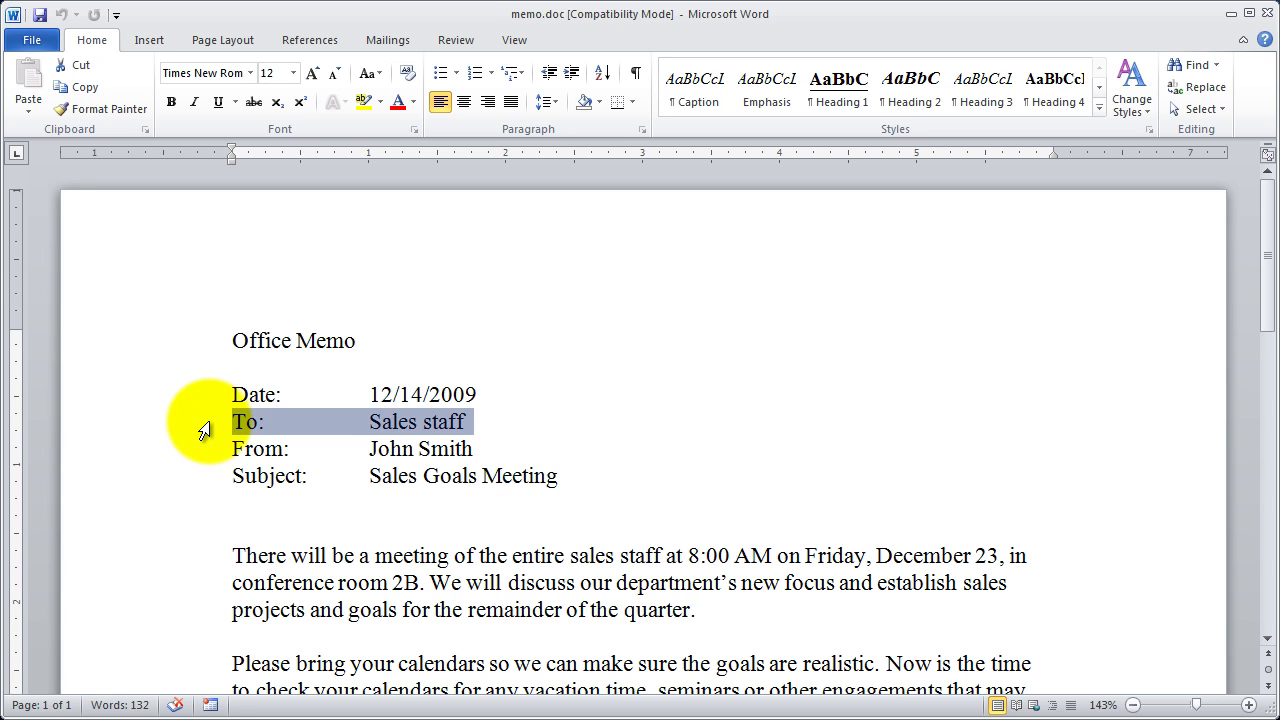
{"action": "left_click", "coordinate": [177, 446]}
{"action": "left_click", "coordinate": [192, 478]}
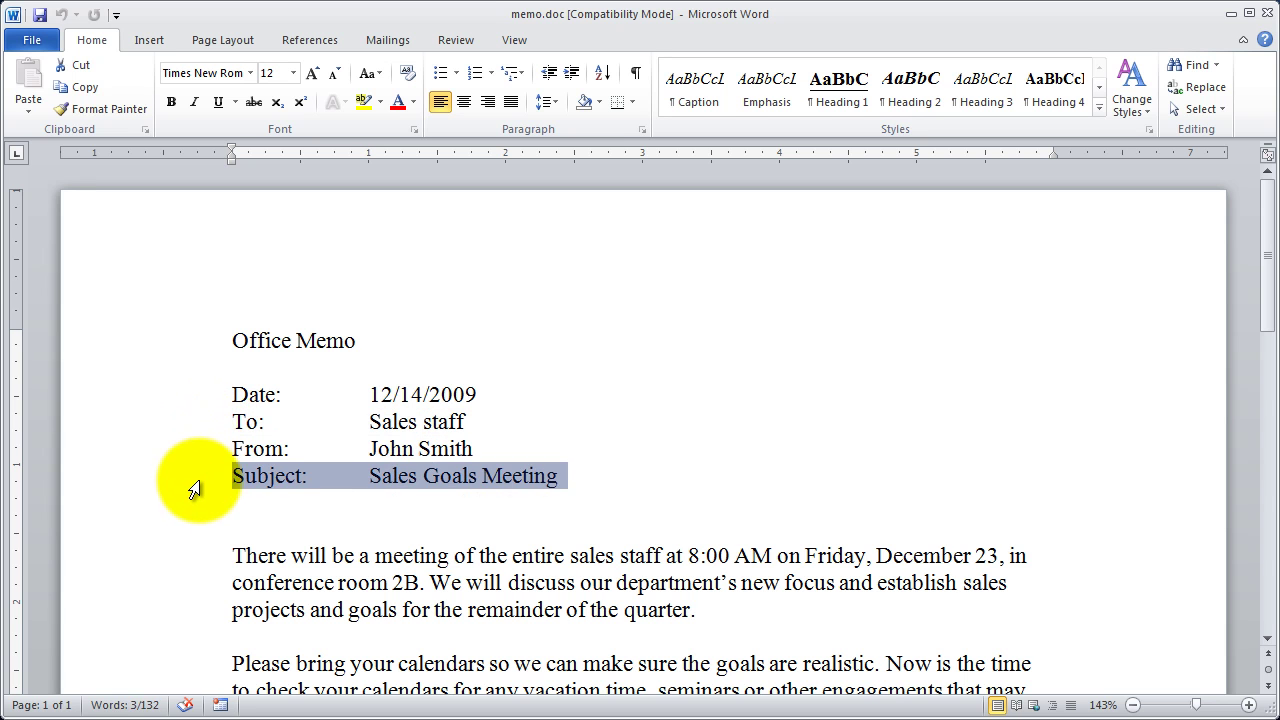
{"action": "left_click", "coordinate": [167, 590]}
{"action": "scroll", "coordinate": [166, 600], "scroll_direction": "down", "scroll_amount": 2}
{"action": "left_click", "coordinate": [167, 560]}
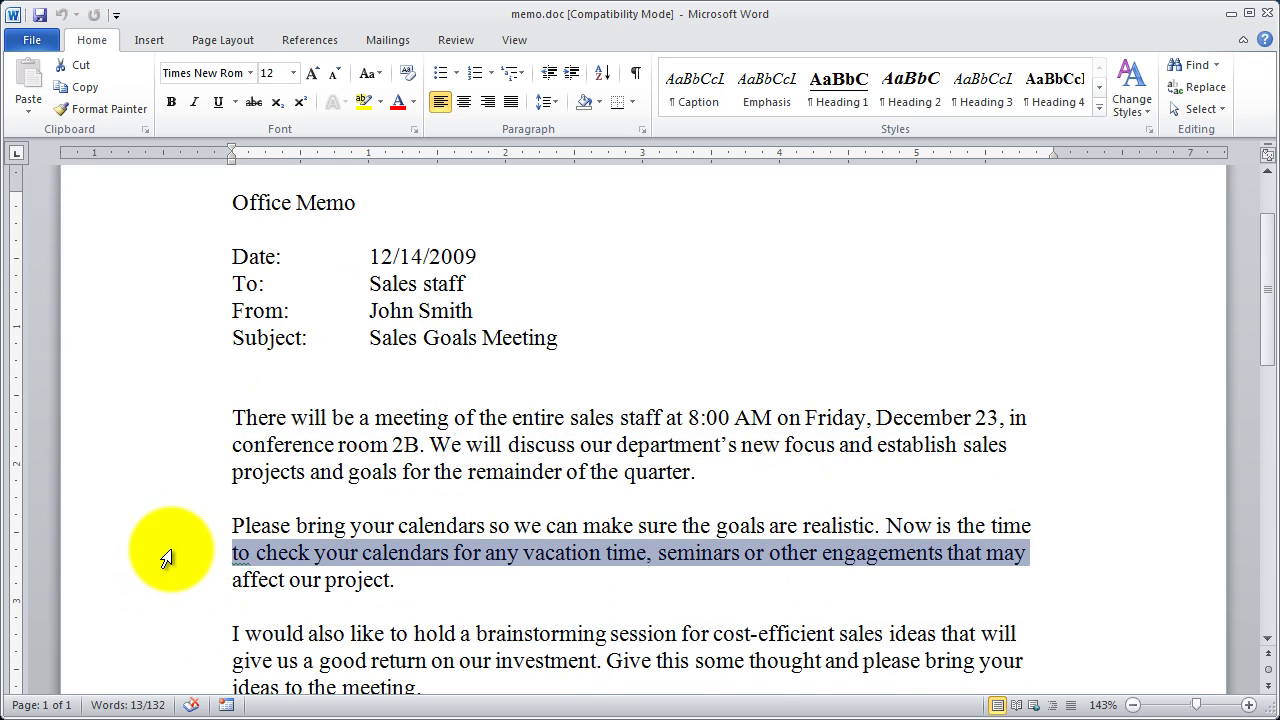
{"action": "scroll", "coordinate": [170, 540], "scroll_direction": "up", "scroll_amount": 2}
{"action": "left_click", "coordinate": [165, 452]}
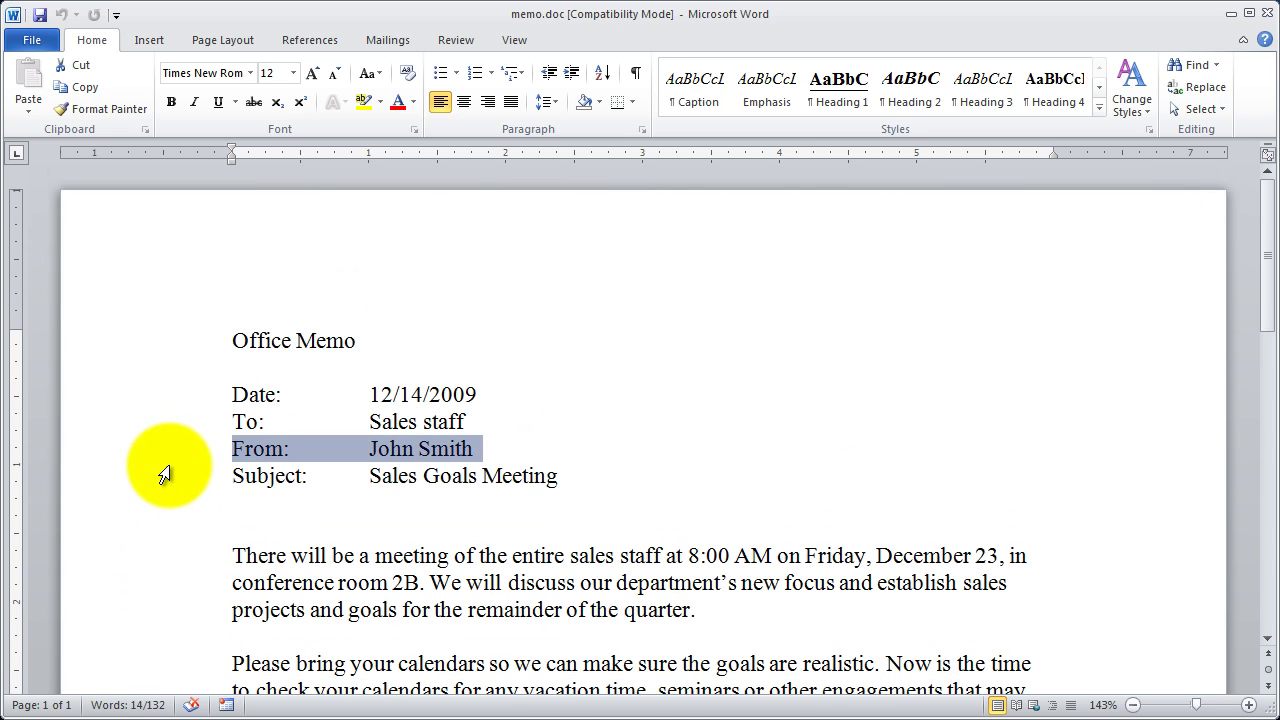
{"action": "left_click", "coordinate": [152, 590]}
{"action": "double_click", "coordinate": [152, 590]}
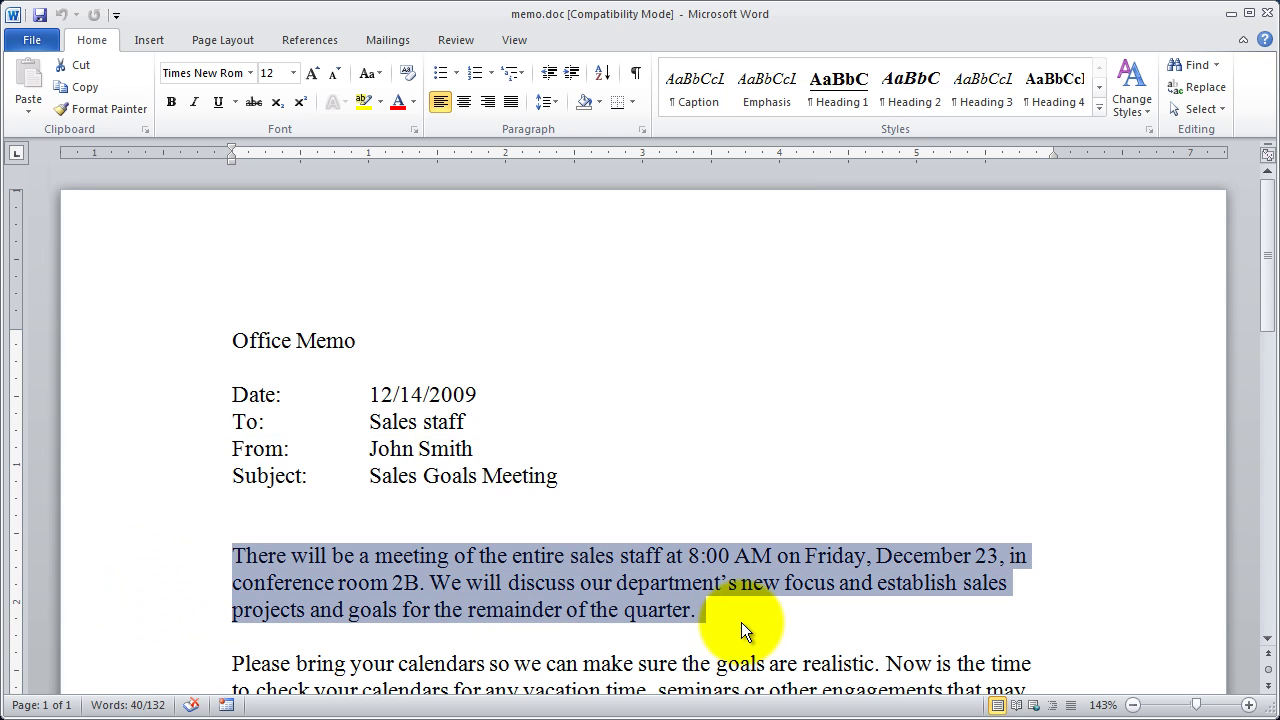
{"action": "left_click", "coordinate": [740, 621]}
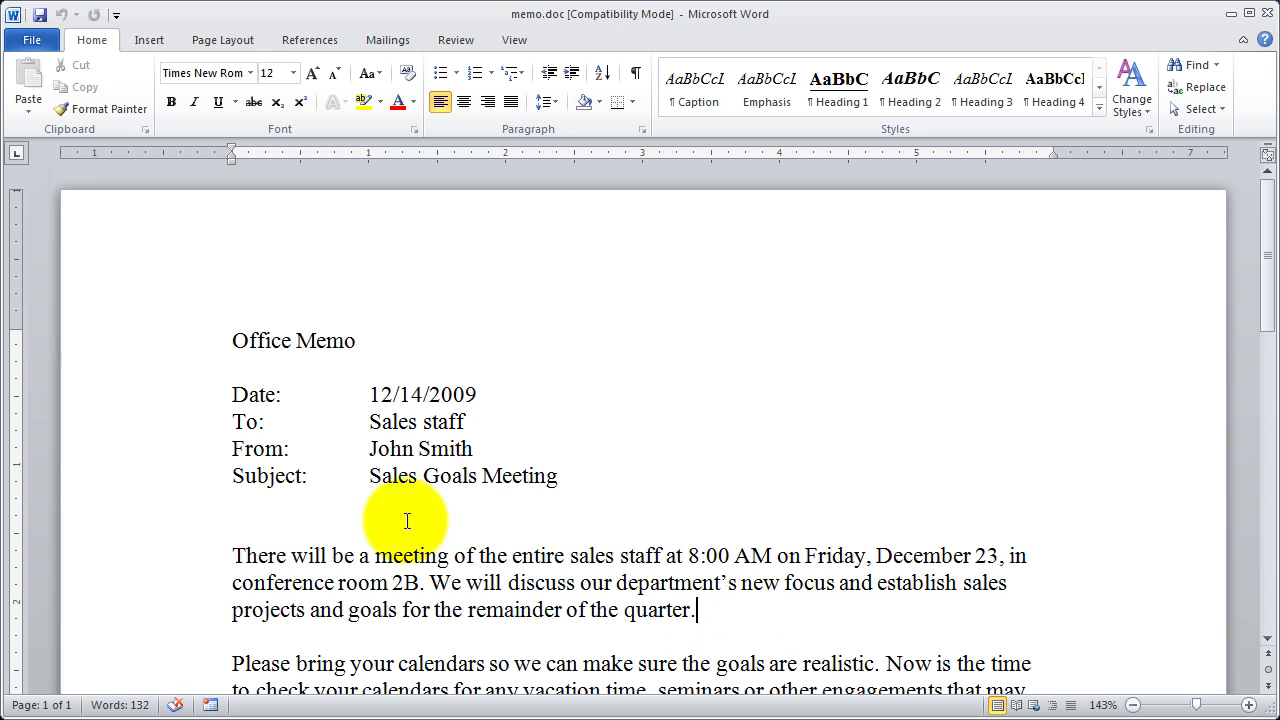
{"action": "left_click", "coordinate": [160, 450]}
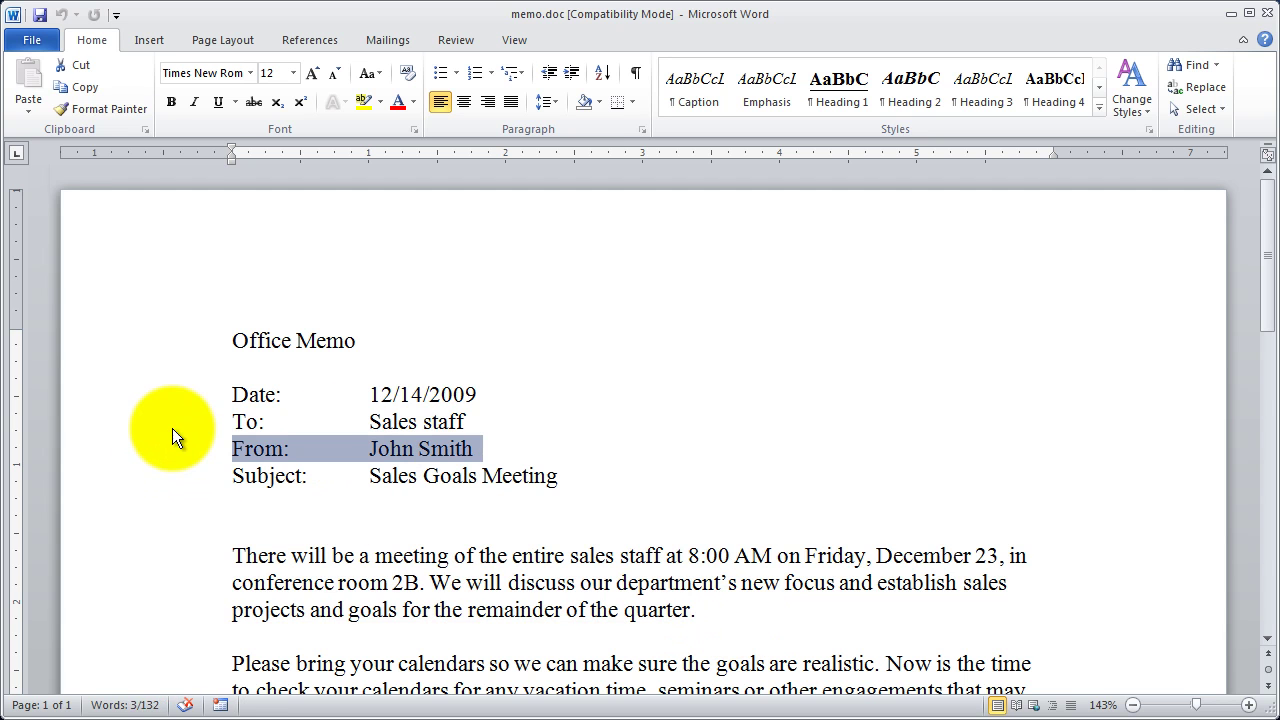
{"action": "key", "text": "ctrl+b"}
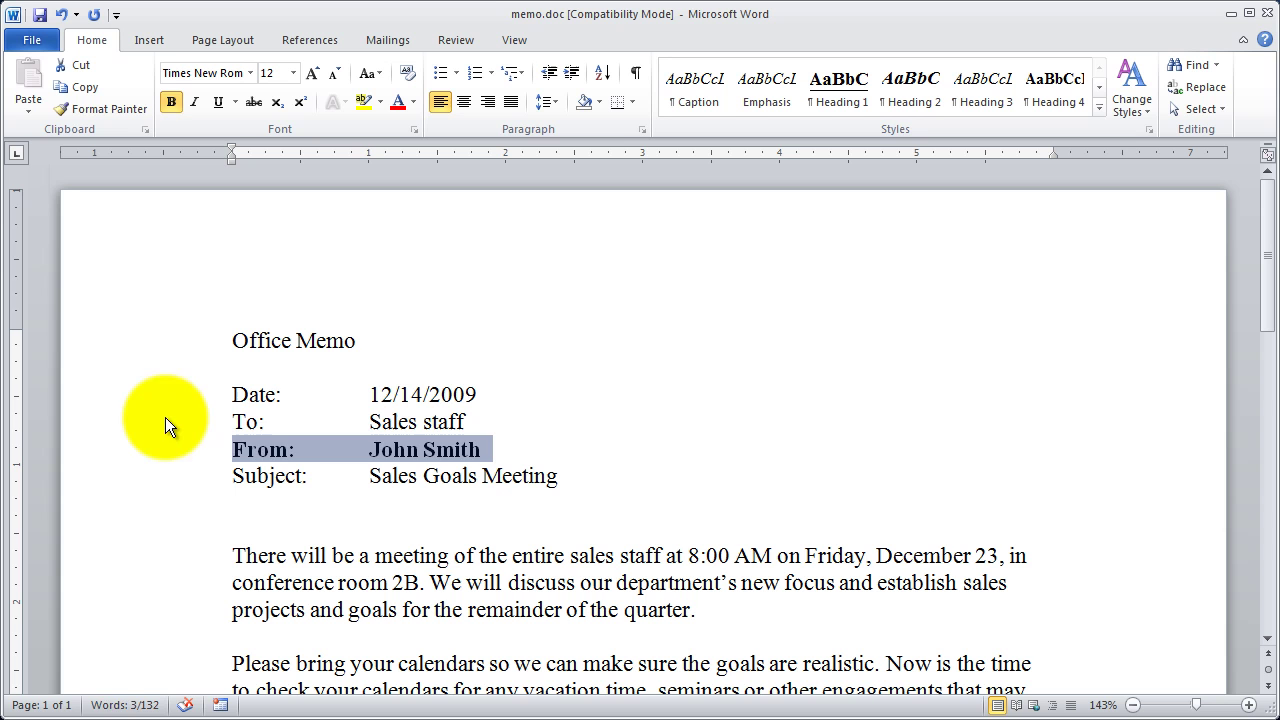
{"action": "key", "text": "ctrl+b"}
{"action": "left_click", "coordinate": [158, 525]}
{"action": "left_click", "coordinate": [157, 422]}
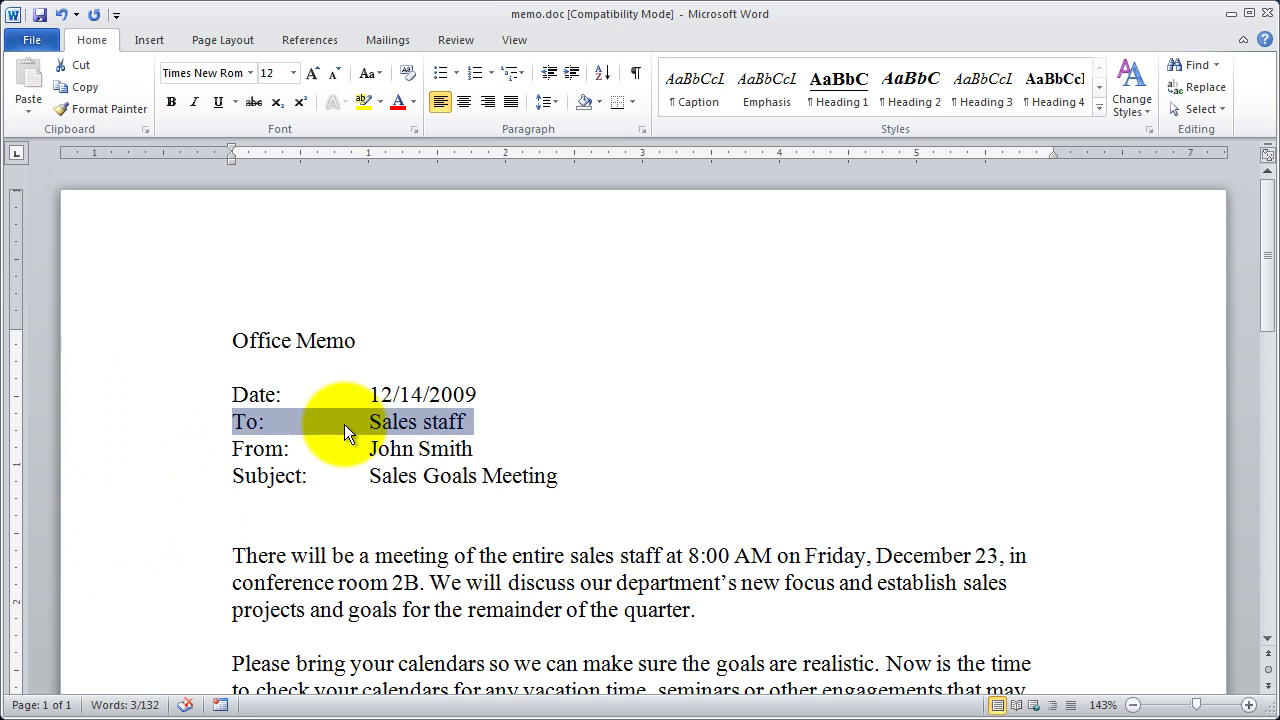
{"action": "double_click", "coordinate": [149, 585]}
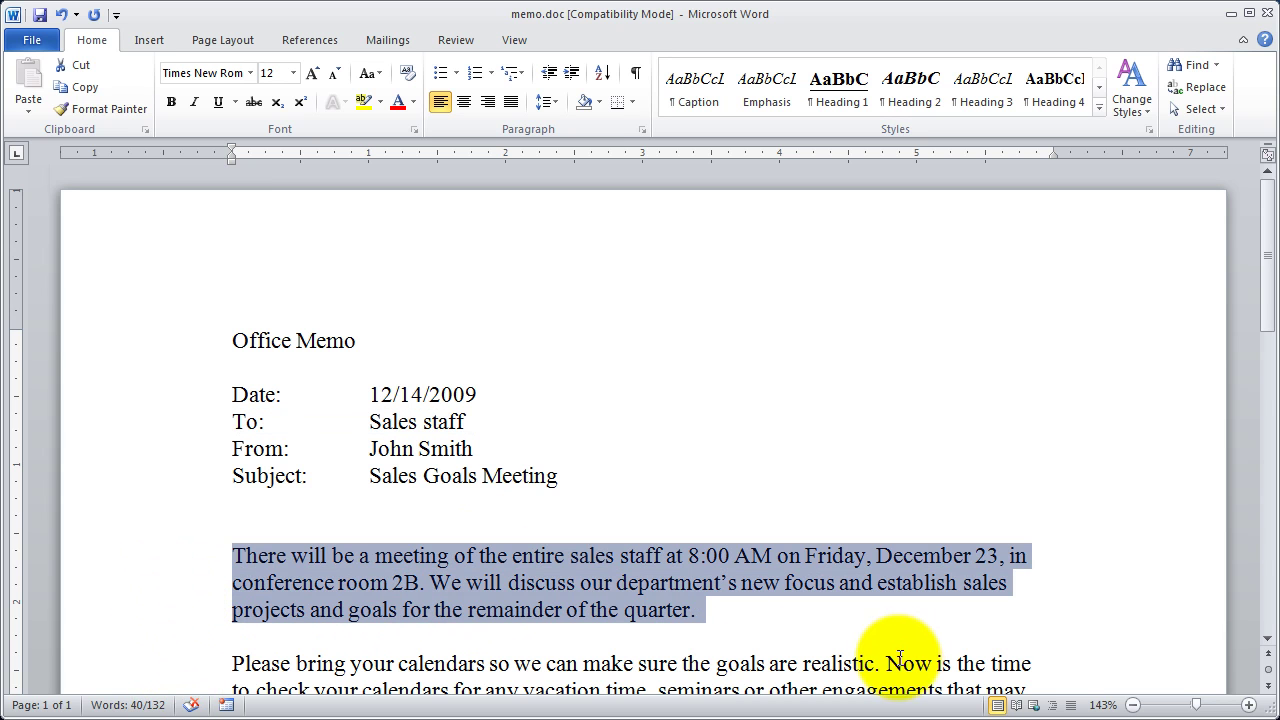
{"action": "left_click", "coordinate": [765, 622]}
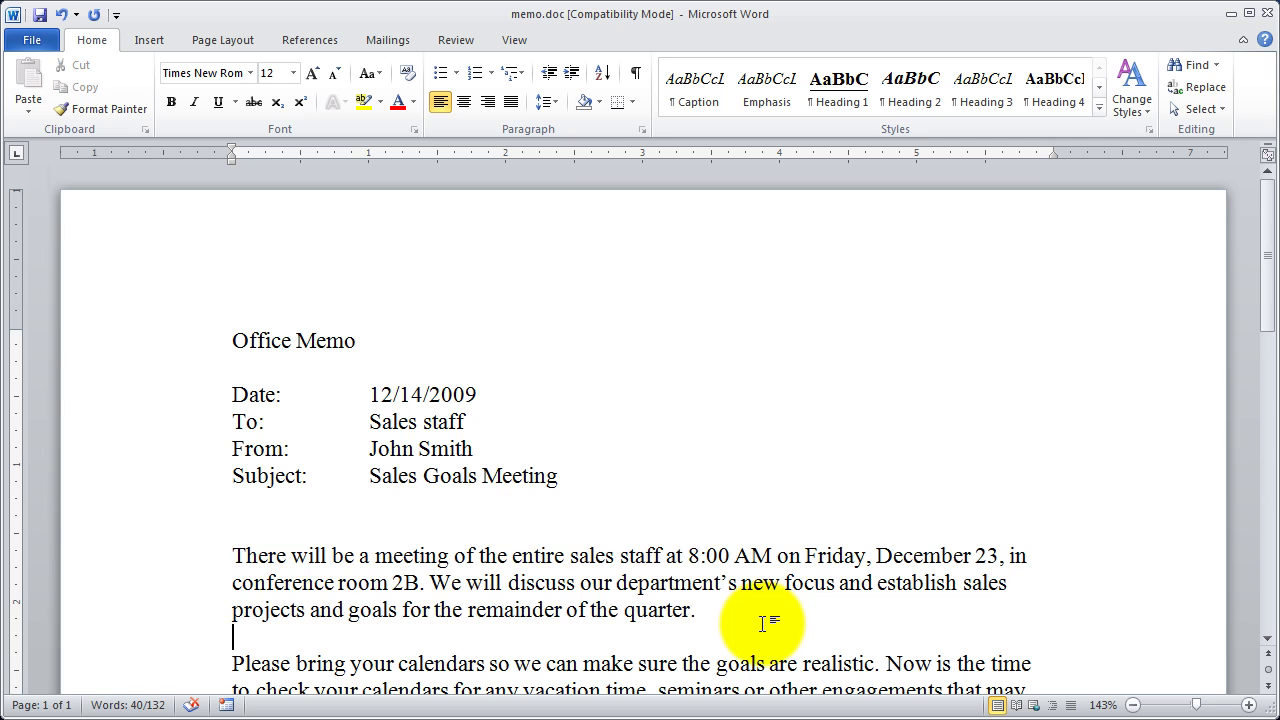
{"action": "left_click", "coordinate": [170, 590]}
{"action": "triple_click", "coordinate": [170, 590]}
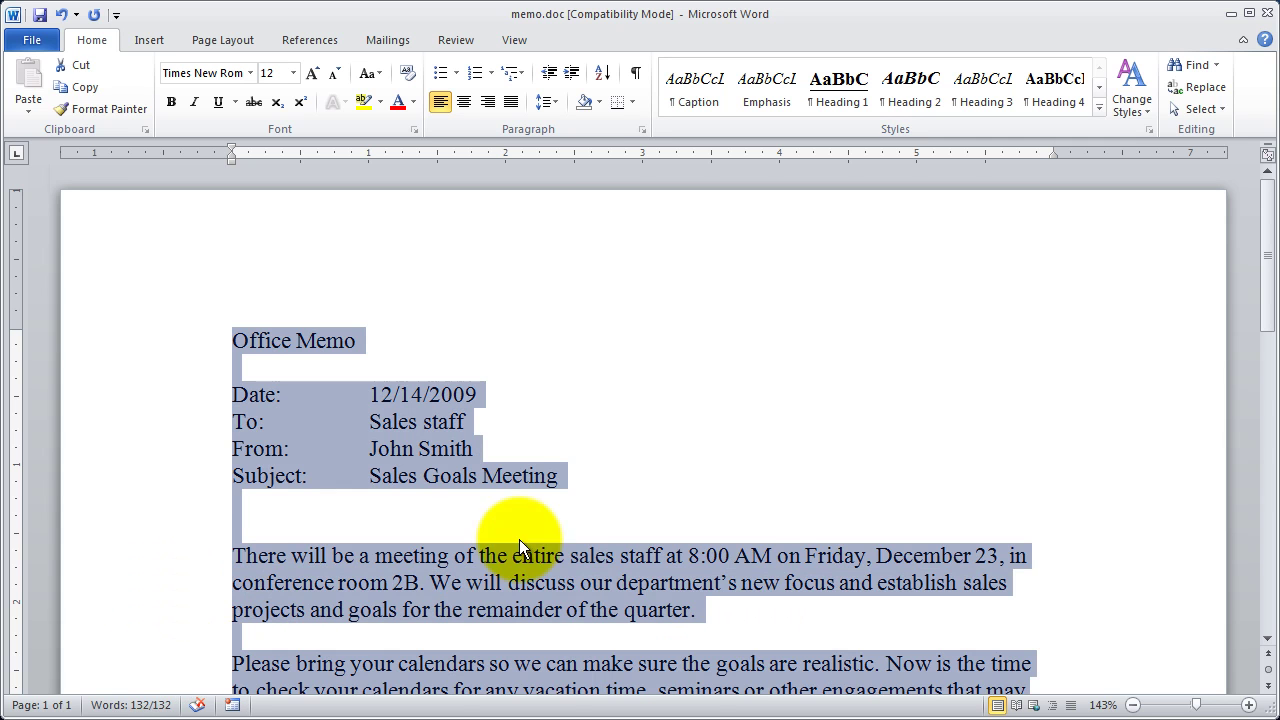
{"action": "scroll", "coordinate": [749, 530], "scroll_direction": "down", "scroll_amount": 3}
{"action": "scroll", "coordinate": [749, 530], "scroll_direction": "down", "scroll_amount": 3}
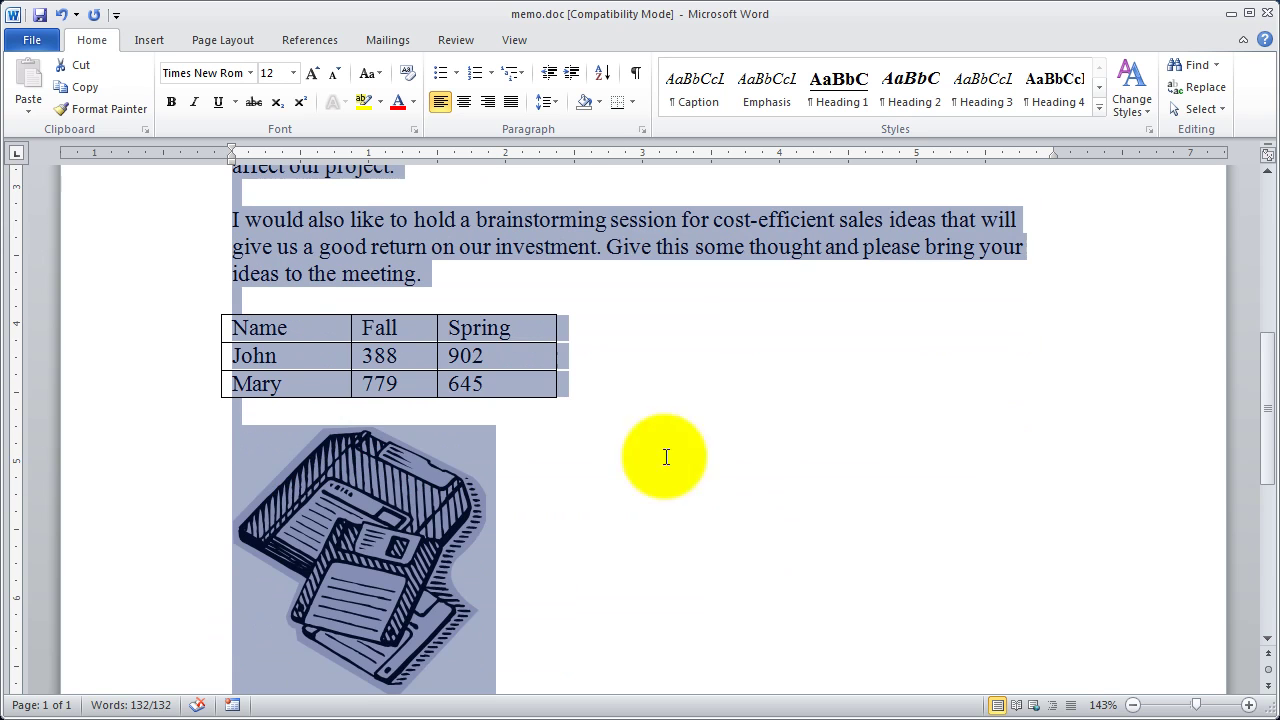
{"action": "scroll", "coordinate": [570, 573], "scroll_direction": "up", "scroll_amount": 5}
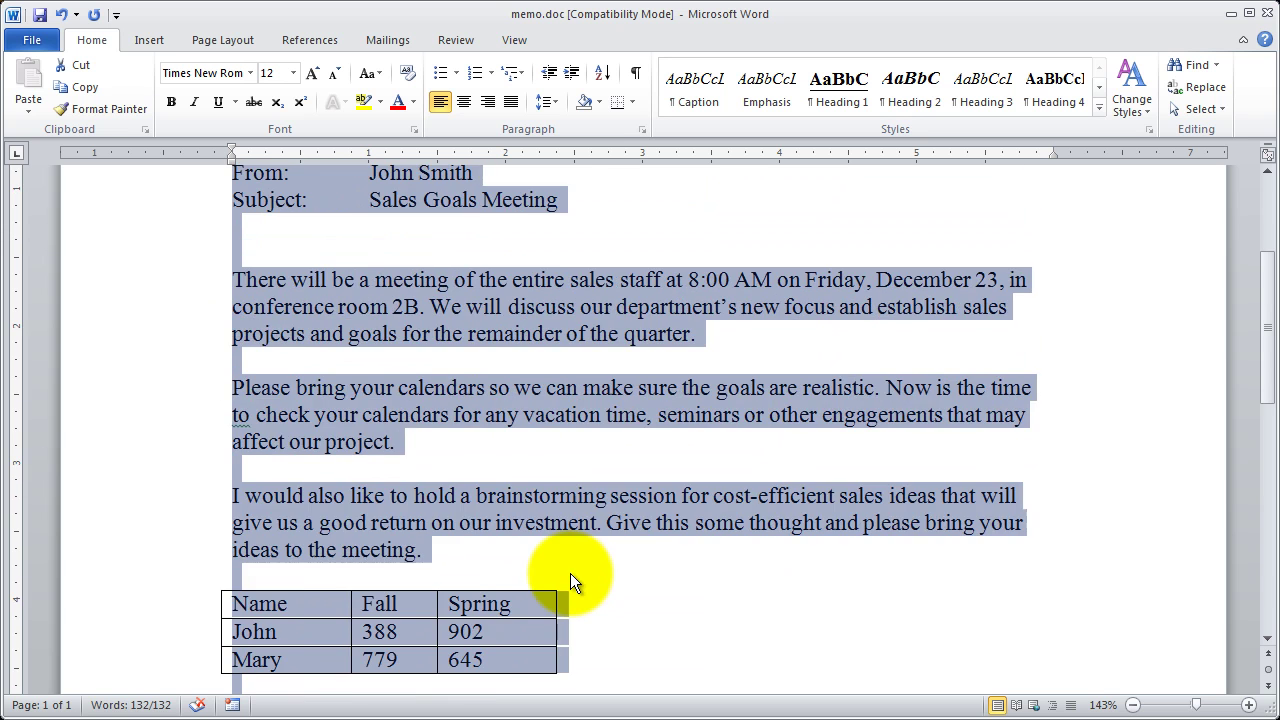
{"action": "left_click", "coordinate": [365, 505]}
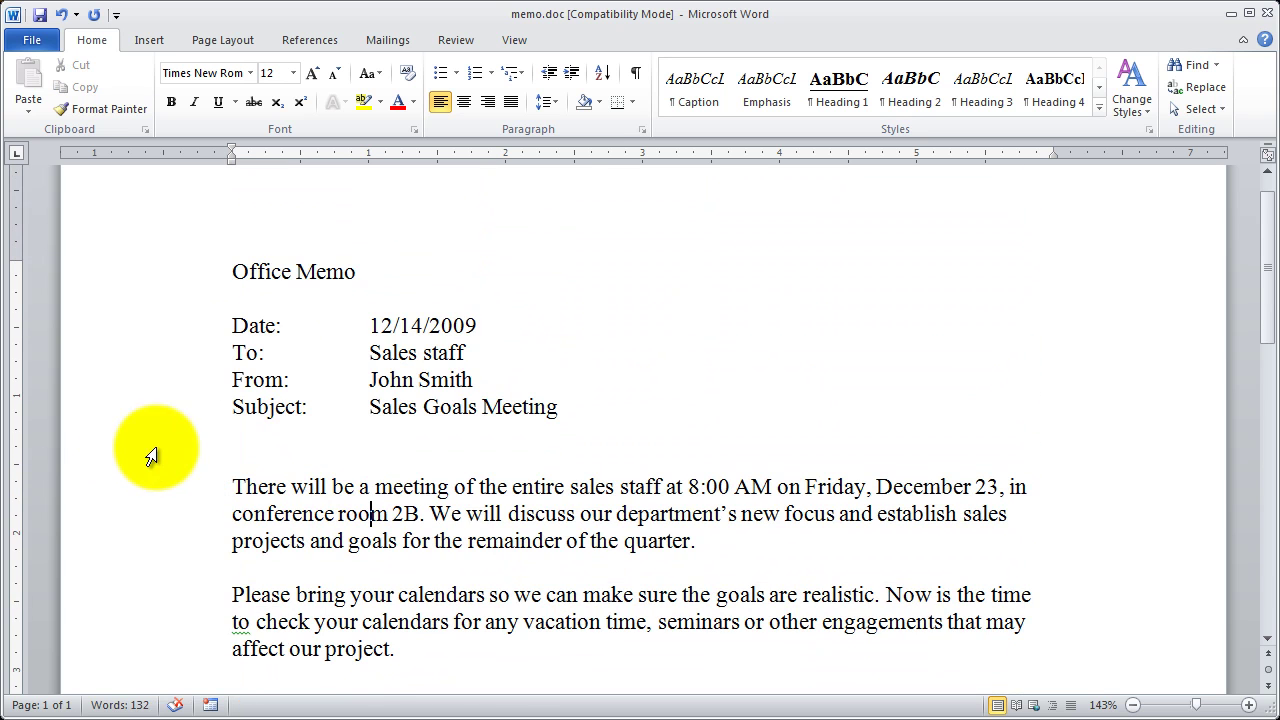
{"action": "triple_click", "coordinate": [146, 390]}
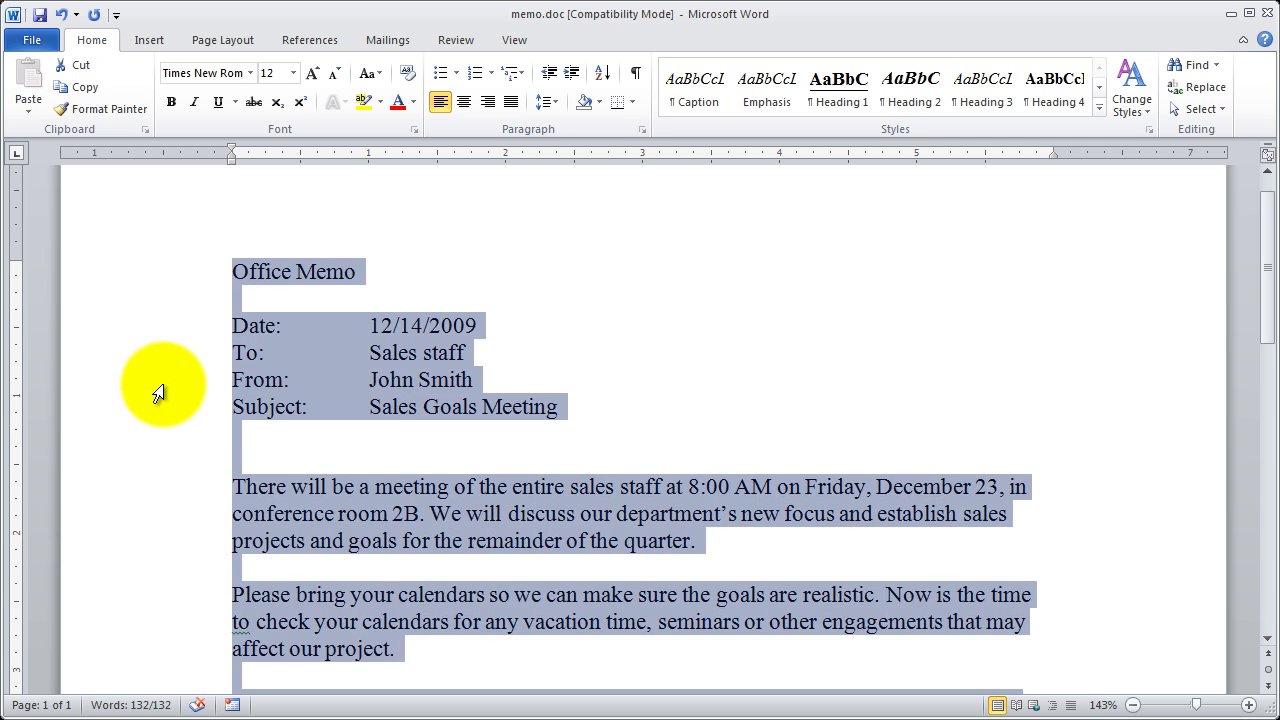
{"action": "left_click", "coordinate": [614, 510]}
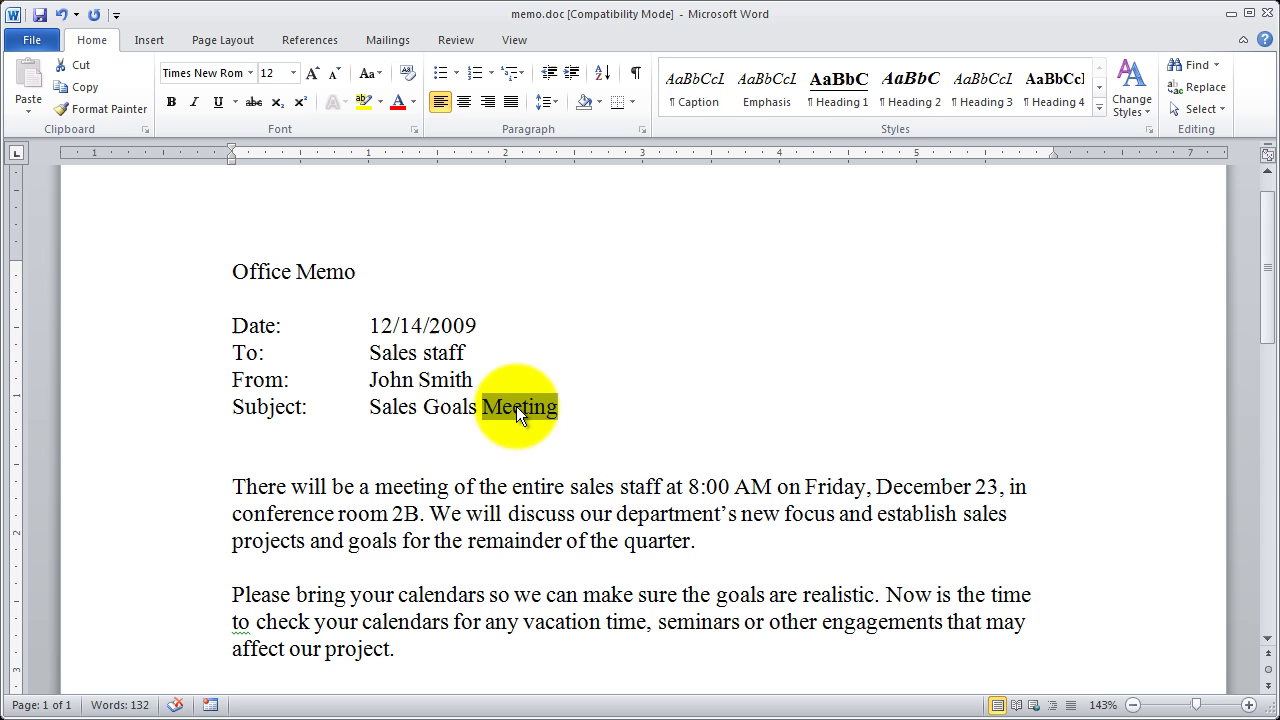
{"action": "double_click", "coordinate": [414, 487]}
{"action": "double_click", "coordinate": [910, 487]}
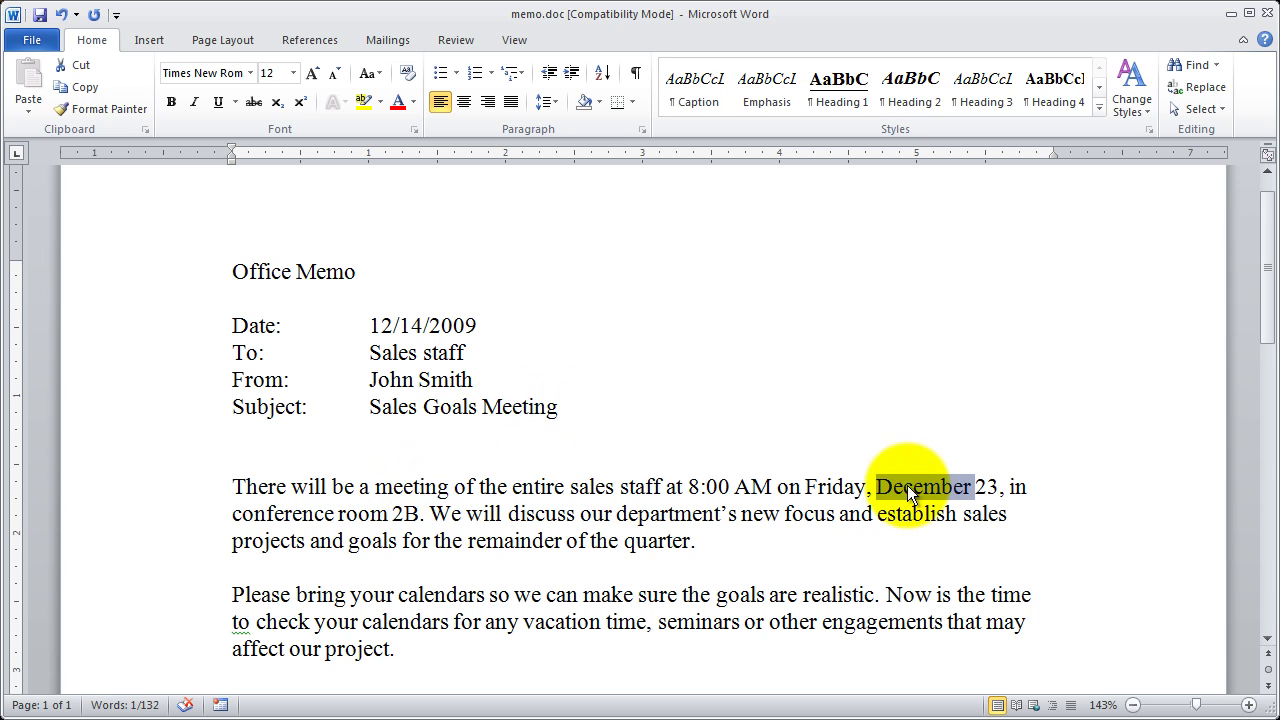
{"action": "double_click", "coordinate": [680, 513]}
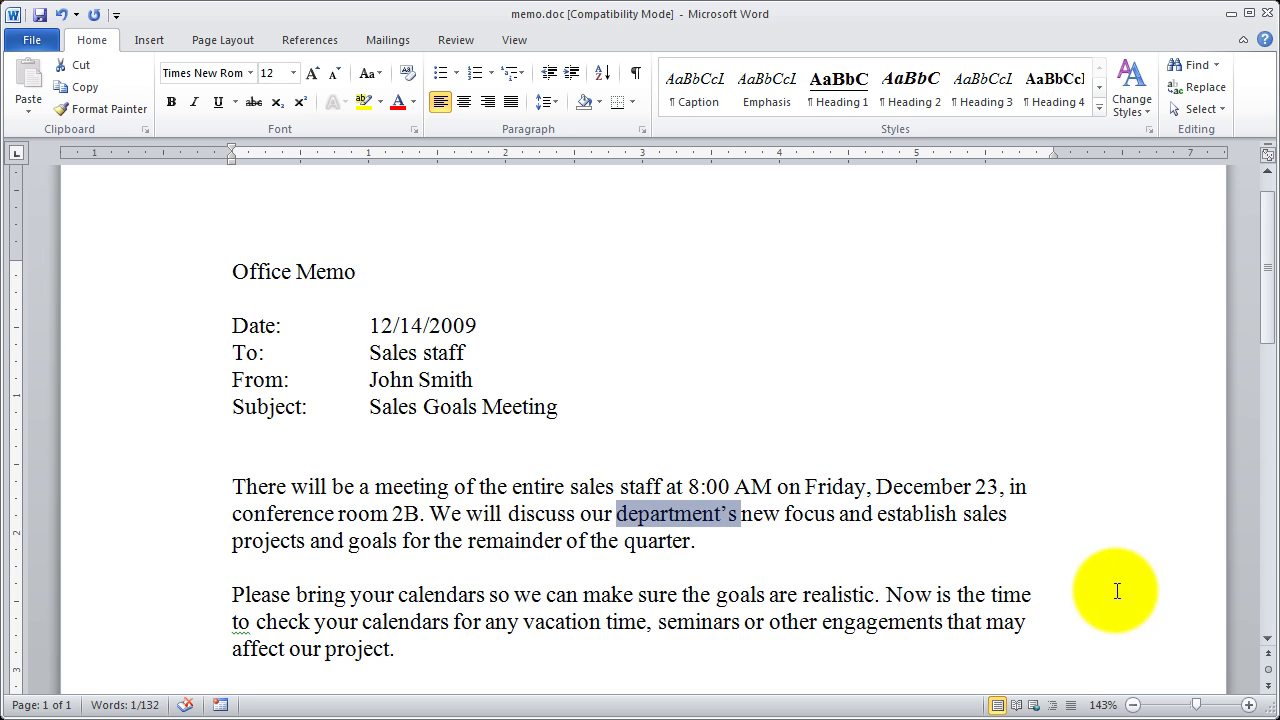
{"action": "triple_click", "coordinate": [516, 512]}
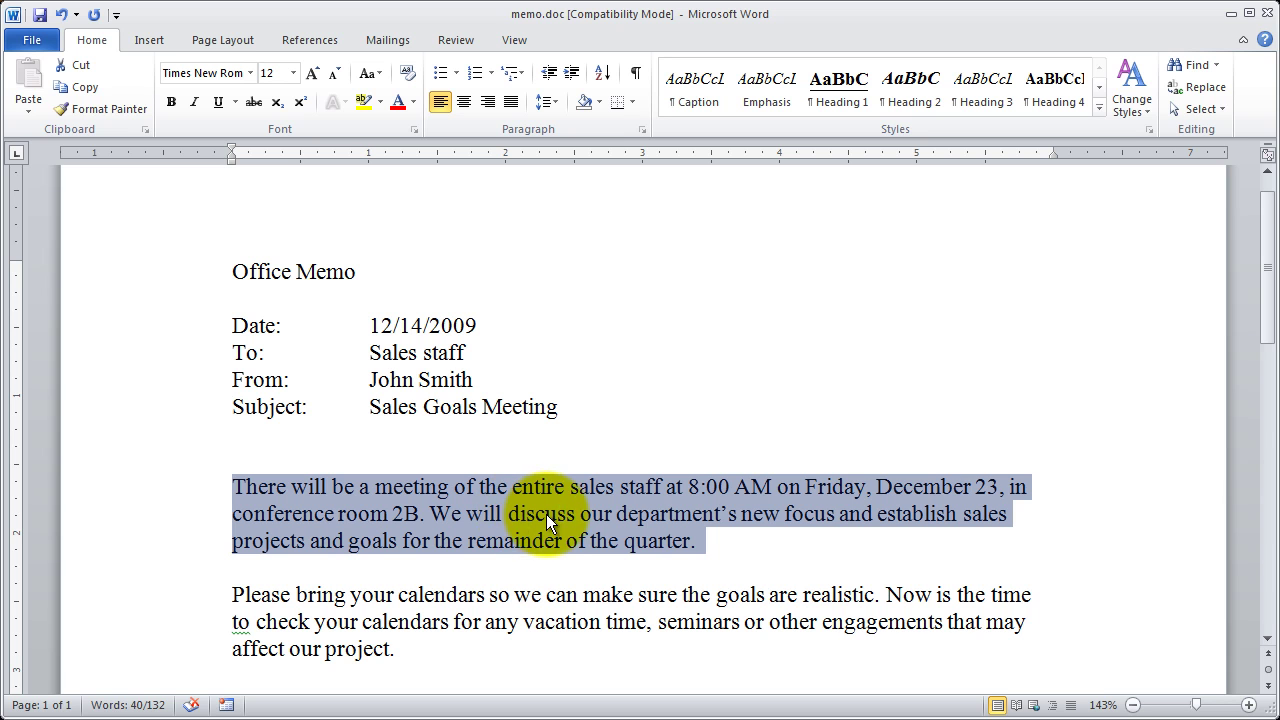
{"action": "left_click", "coordinate": [546, 514]}
{"action": "double_click", "coordinate": [109, 528]}
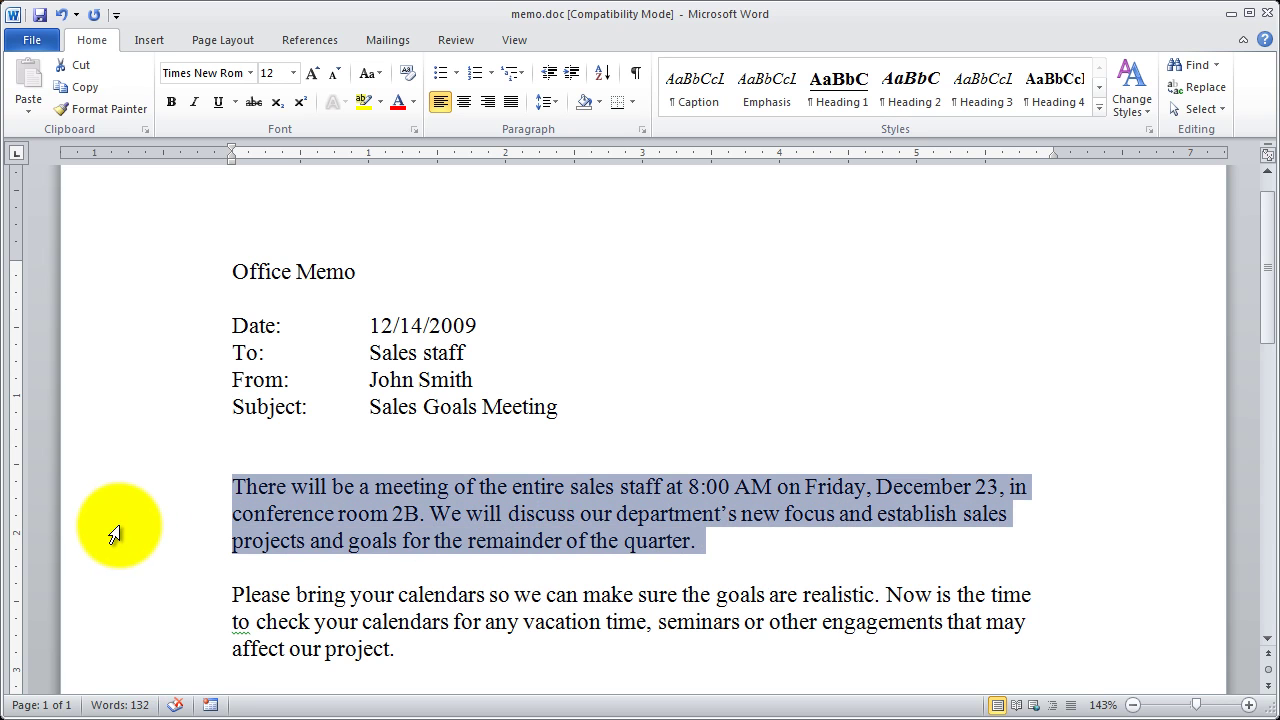
{"action": "triple_click", "coordinate": [549, 510]}
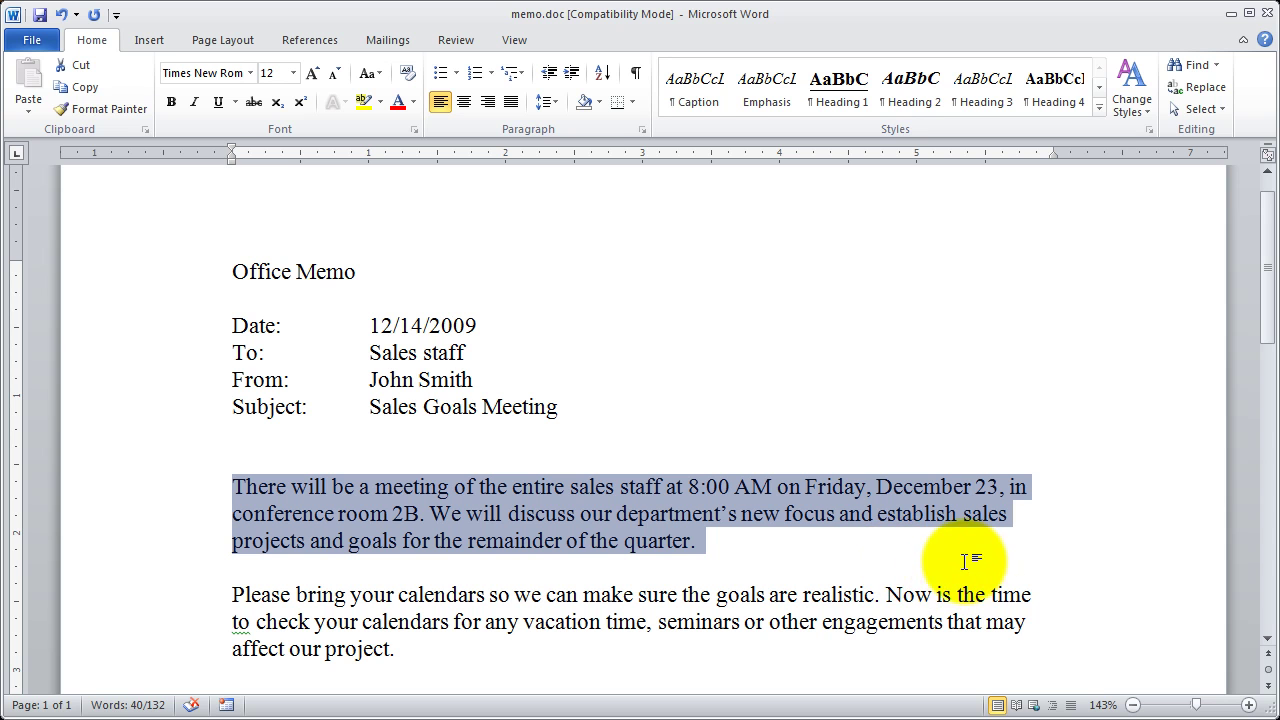
{"action": "double_click", "coordinate": [548, 515]}
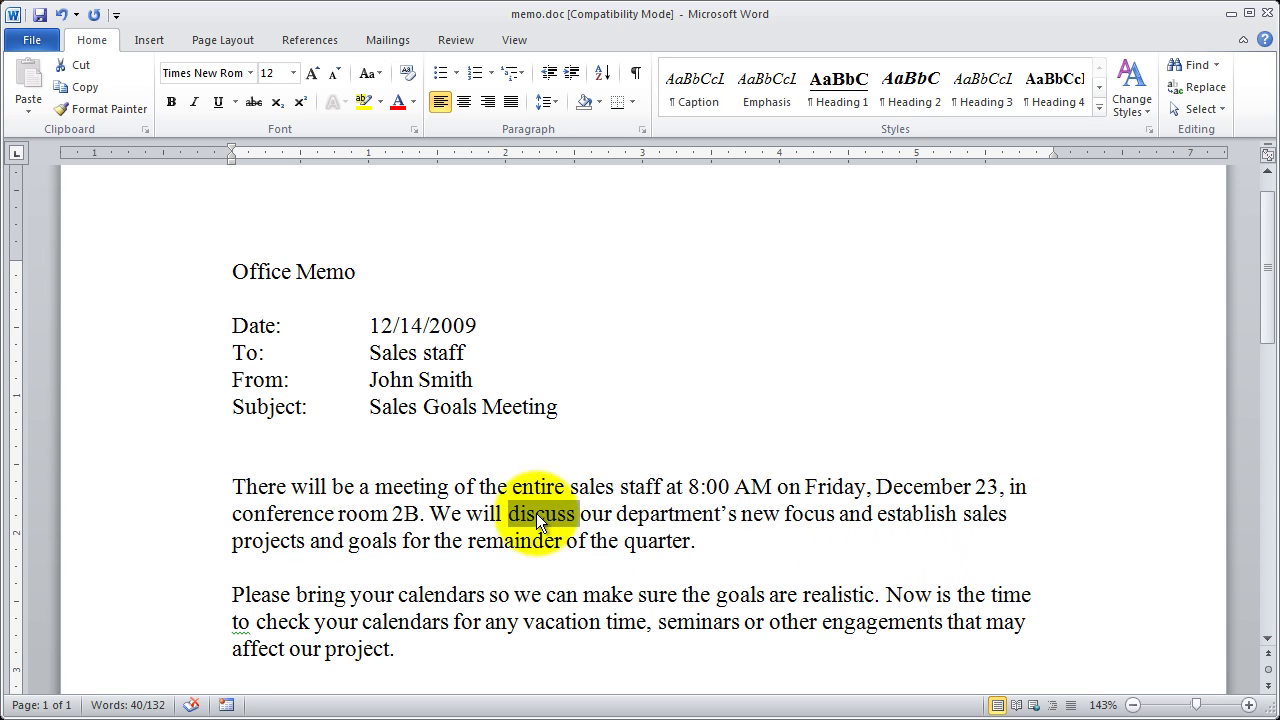
{"action": "triple_click", "coordinate": [440, 515]}
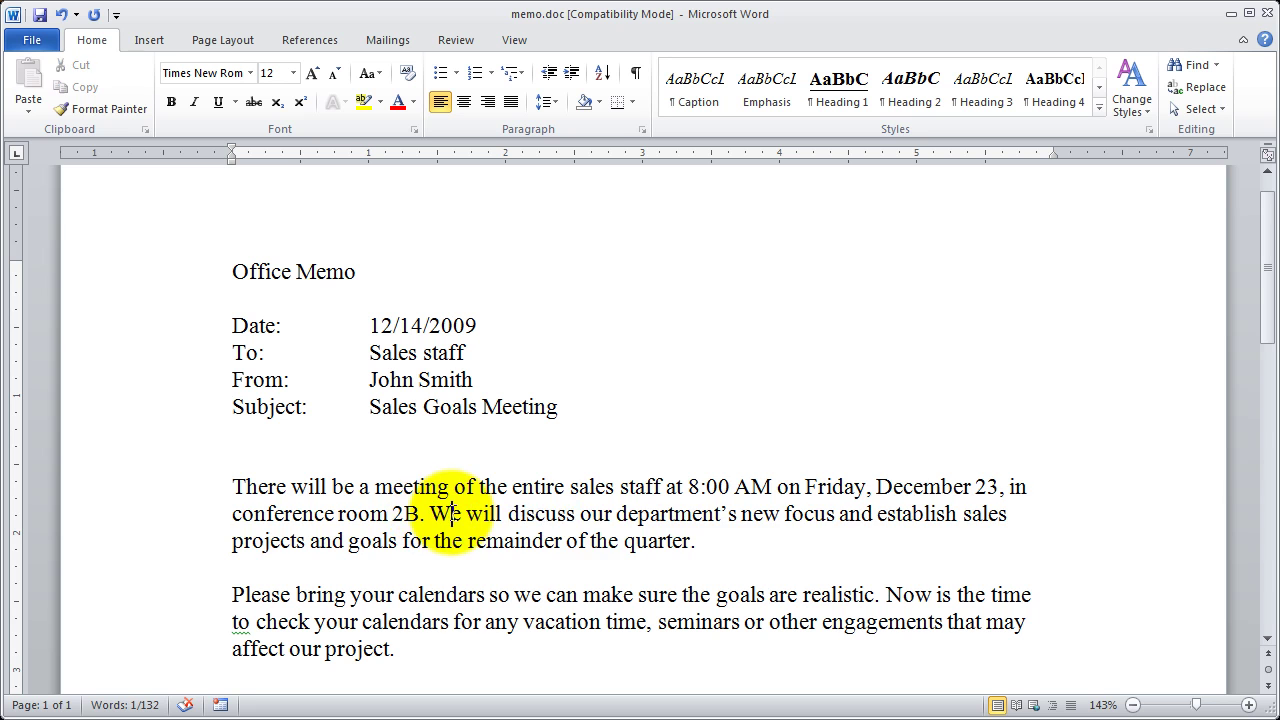
{"action": "left_click", "coordinate": [758, 529]}
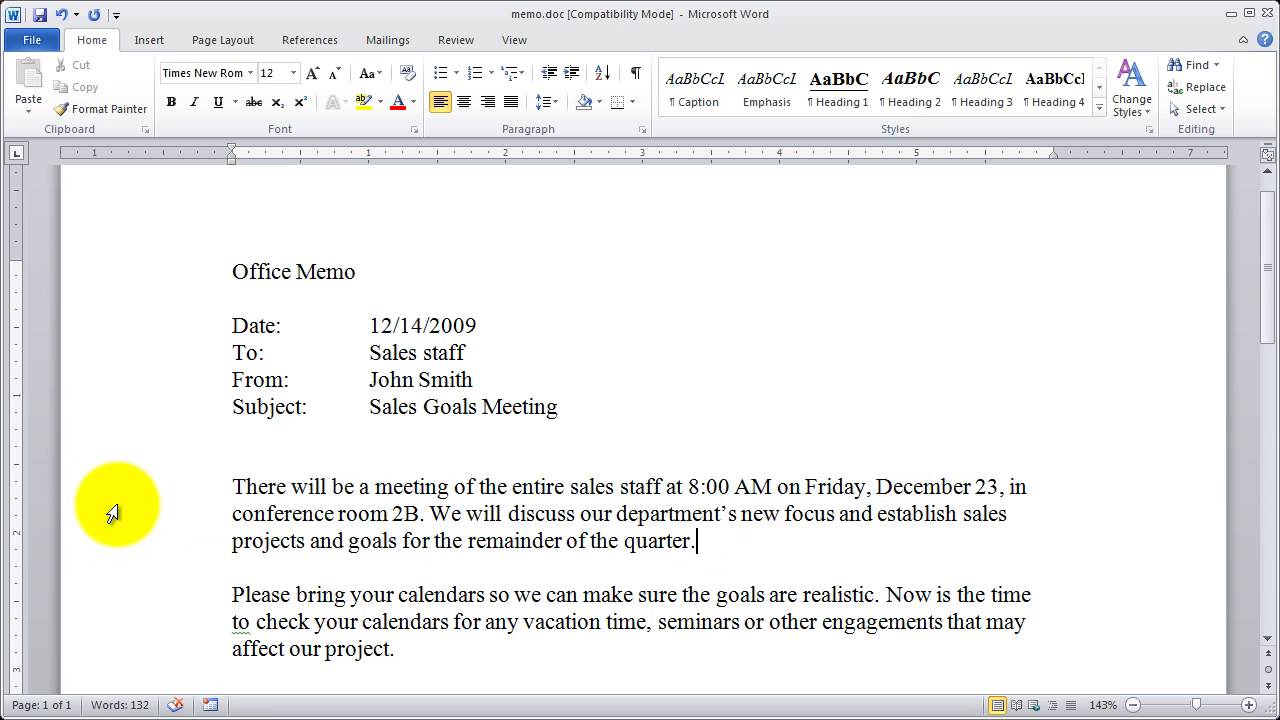
{"action": "left_click", "coordinate": [137, 516]}
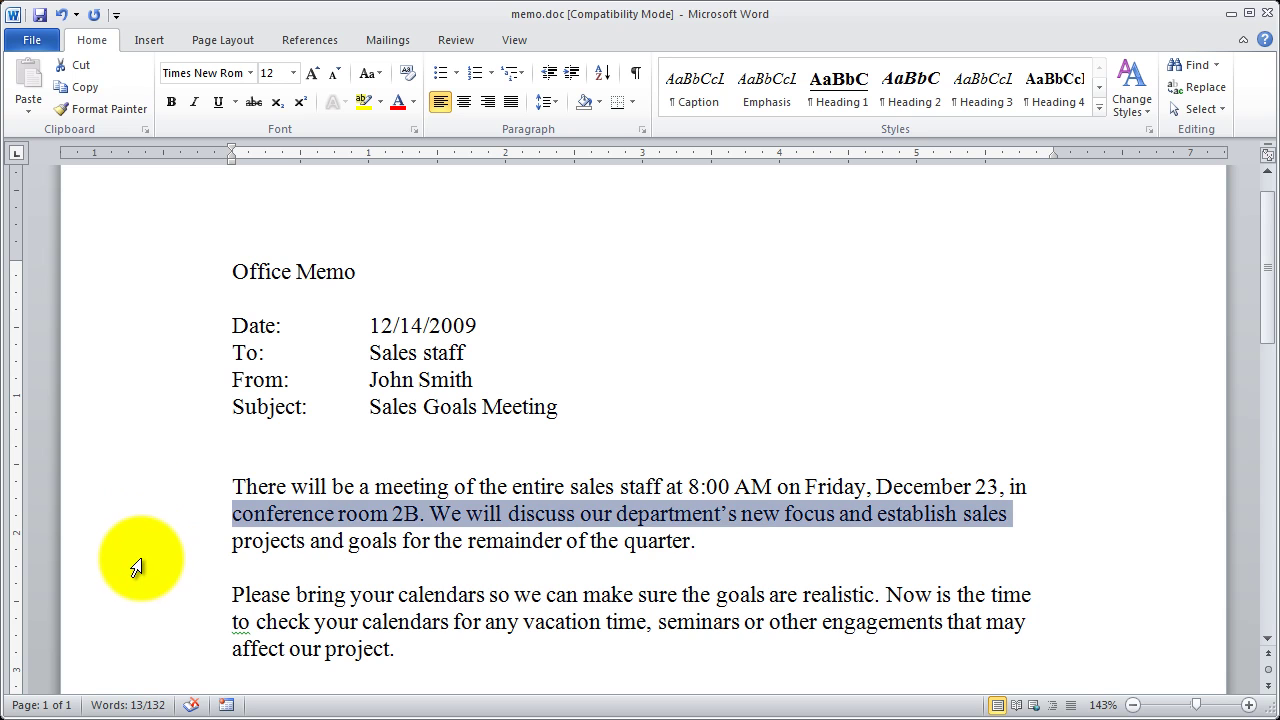
{"action": "double_click", "coordinate": [137, 516]}
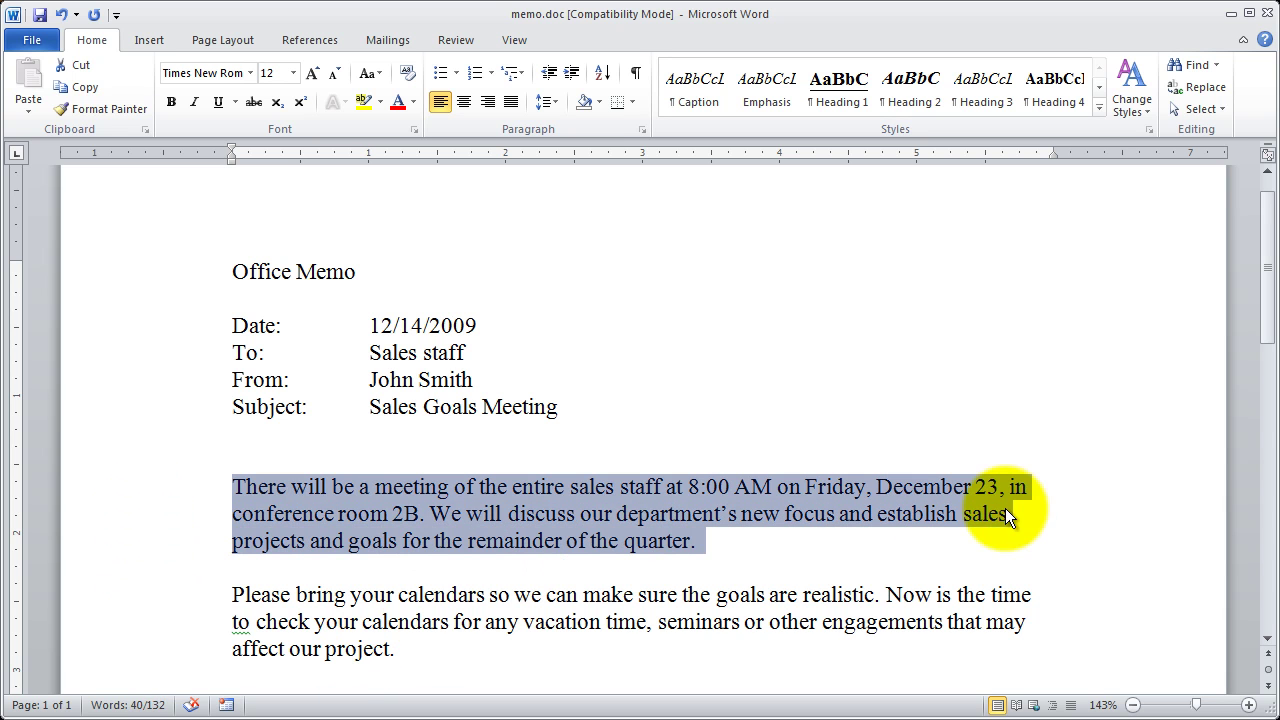
{"action": "left_click", "coordinate": [745, 431]}
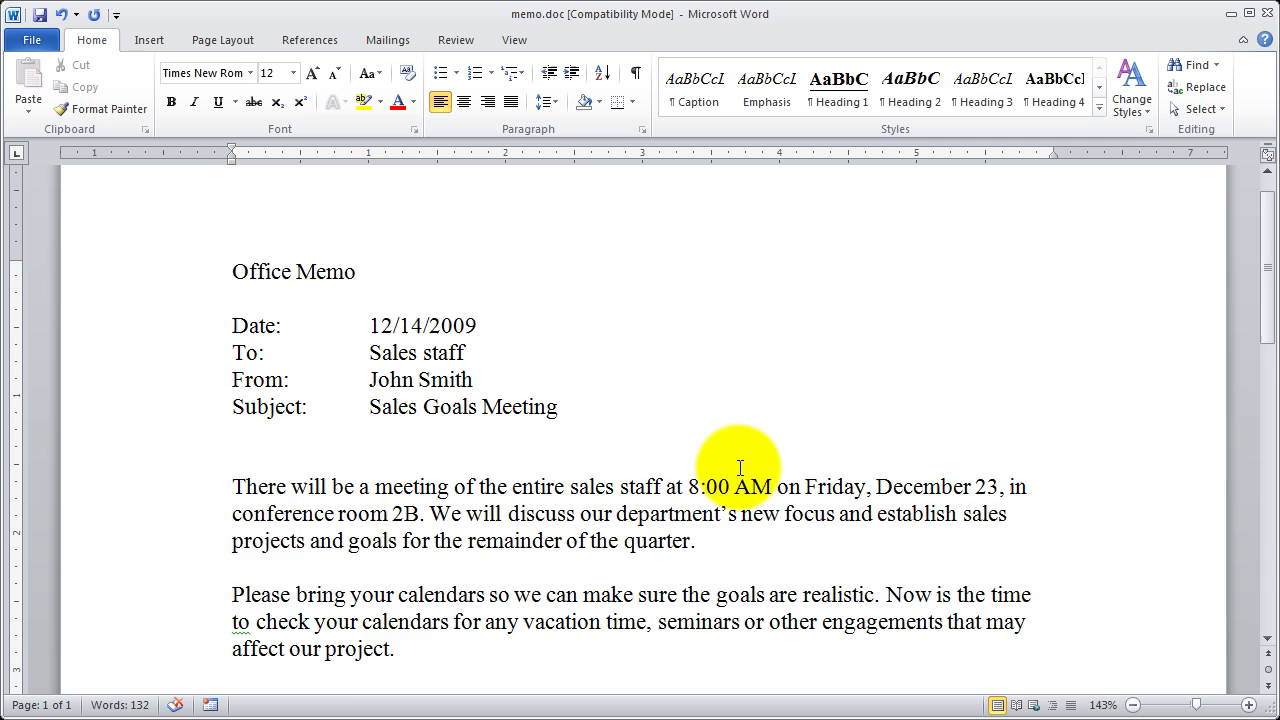
{"action": "scroll", "coordinate": [740, 468], "scroll_direction": "down", "scroll_amount": 6}
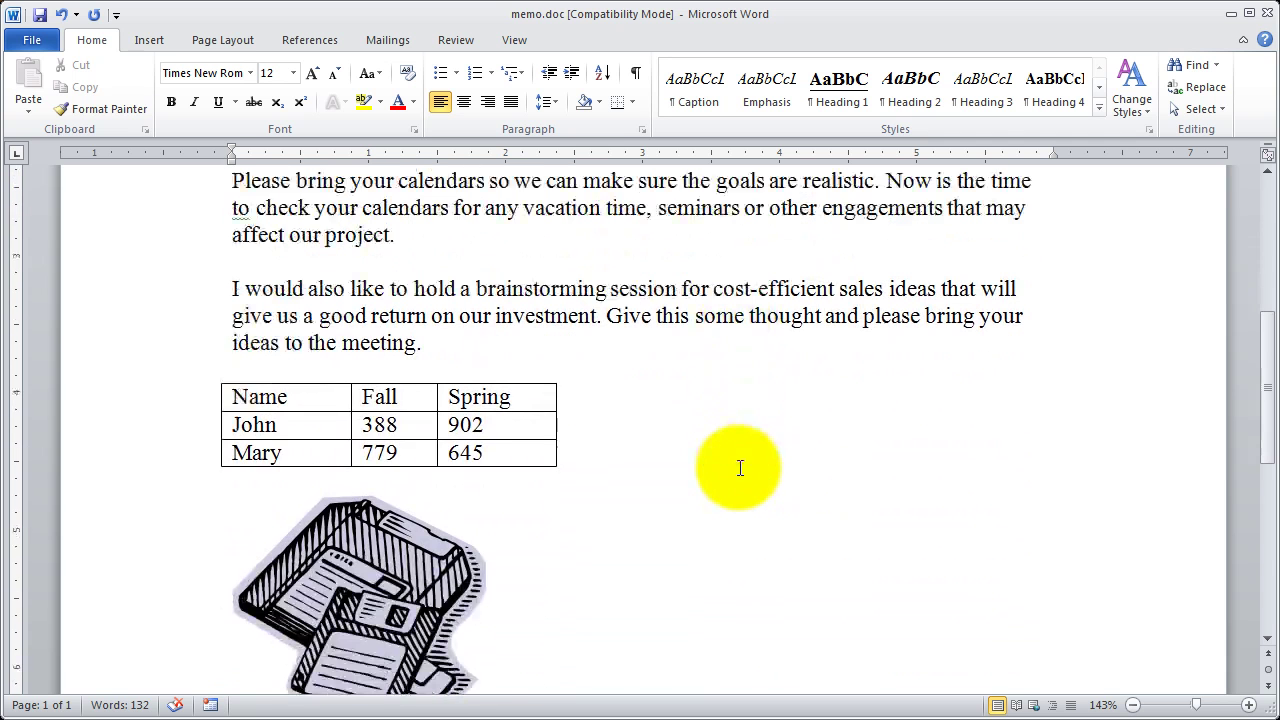
{"action": "left_click", "coordinate": [178, 433]}
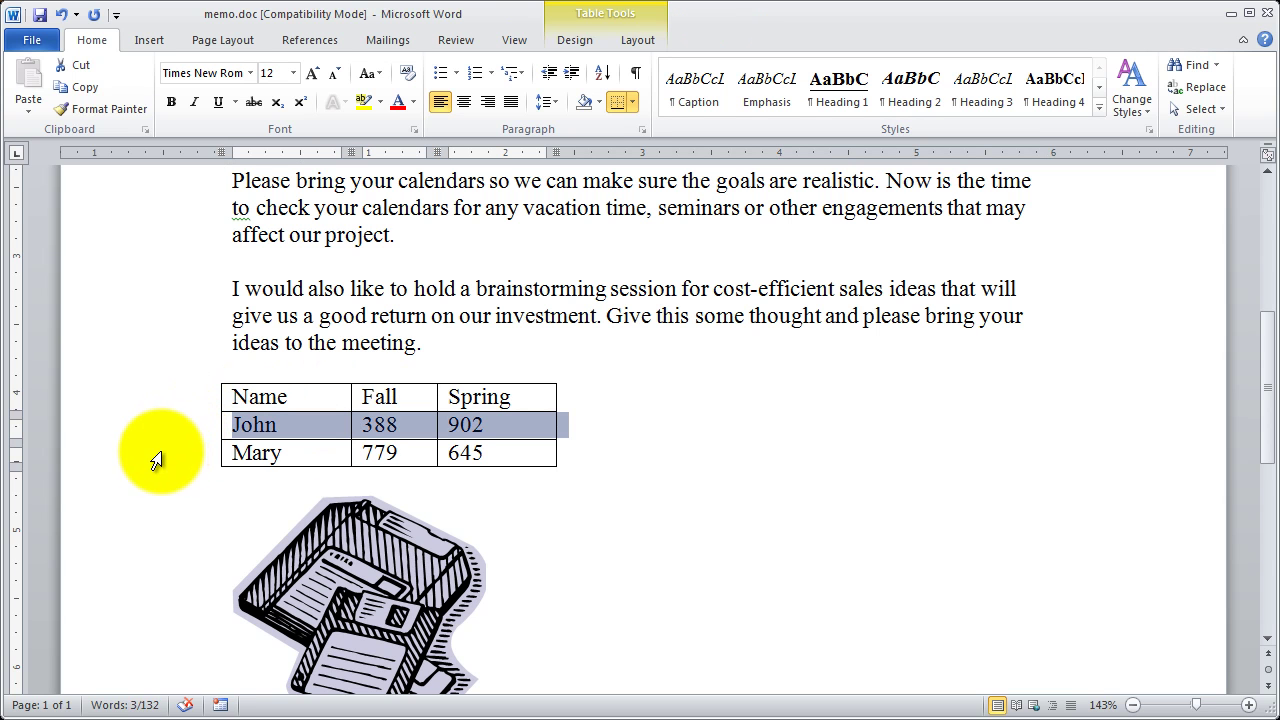
{"action": "left_click", "coordinate": [149, 459]}
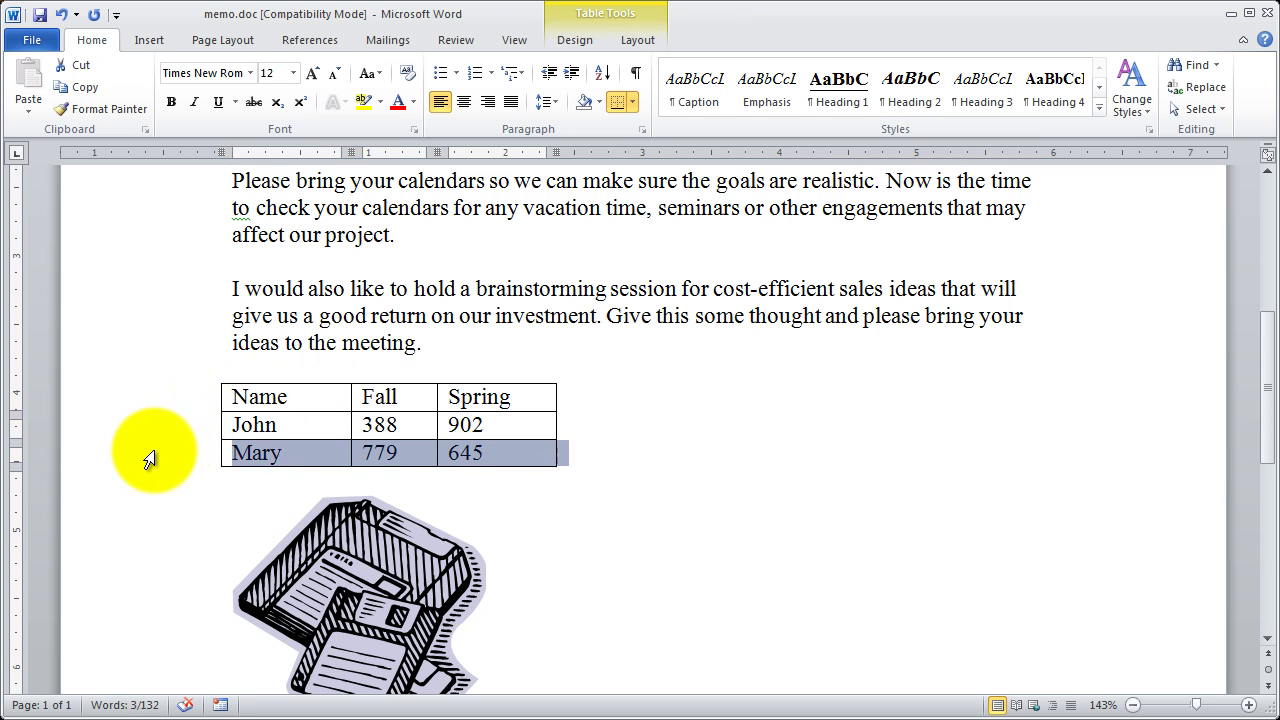
{"action": "left_click", "coordinate": [99, 390]}
{"action": "left_click", "coordinate": [646, 509]}
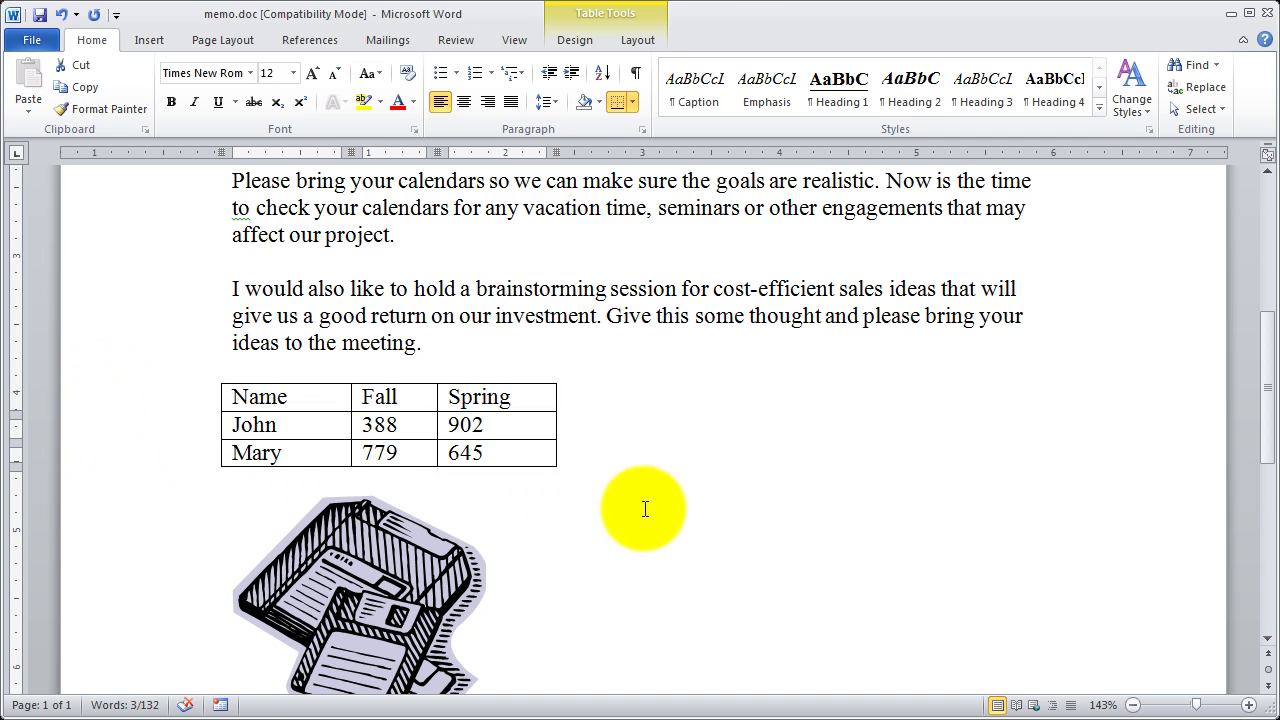
{"action": "scroll", "coordinate": [680, 515], "scroll_direction": "down", "scroll_amount": 1}
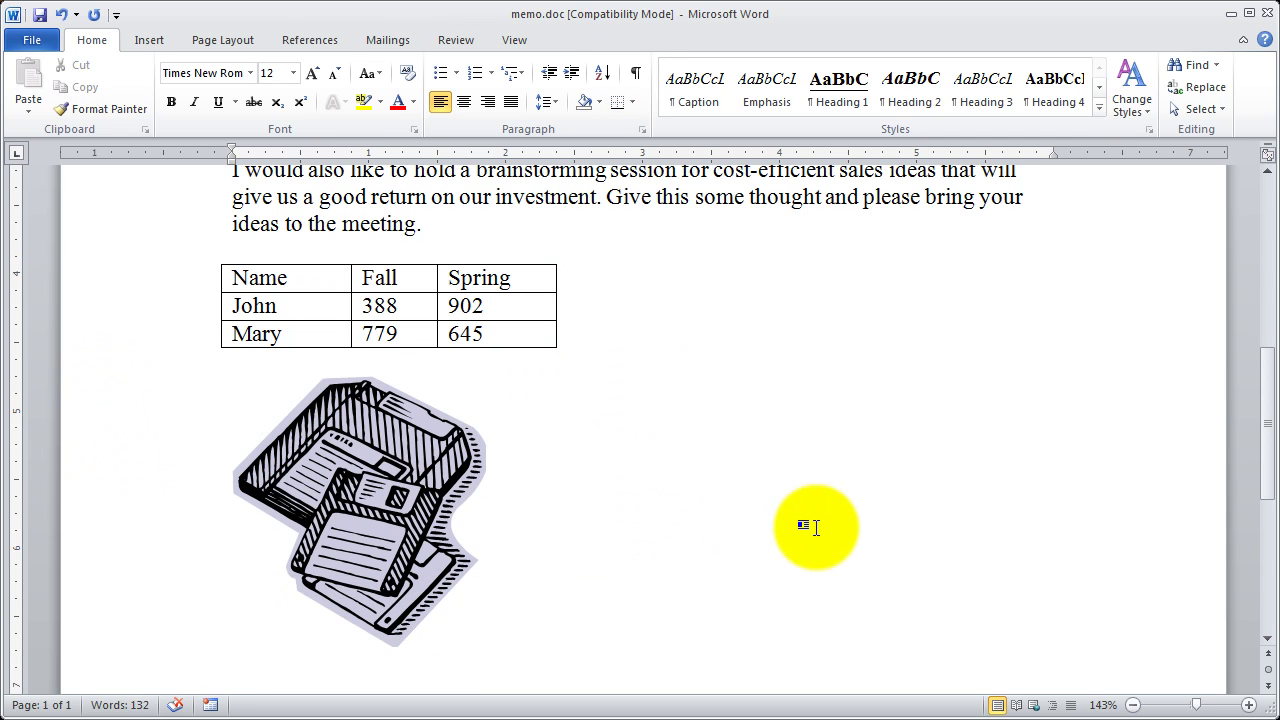
{"action": "left_click", "coordinate": [487, 262]}
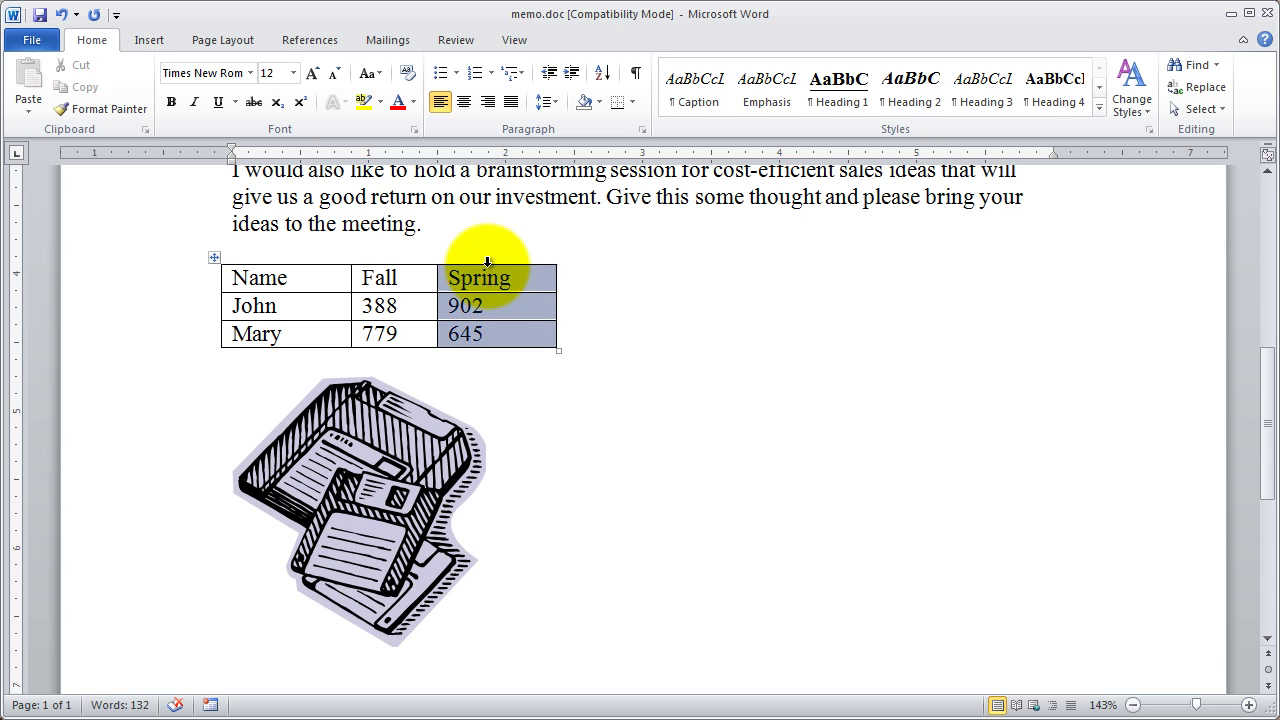
{"action": "left_click", "coordinate": [397, 260]}
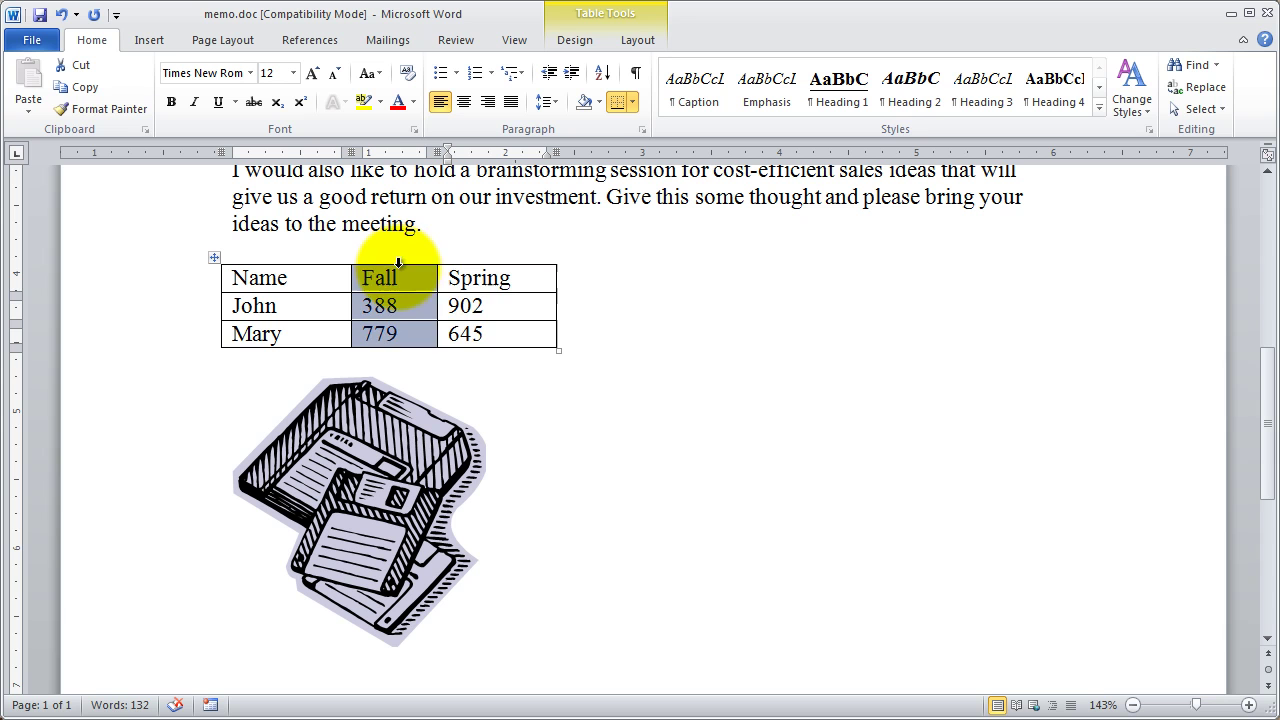
{"action": "left_click", "coordinate": [307, 262]}
{"action": "left_click", "coordinate": [307, 262]}
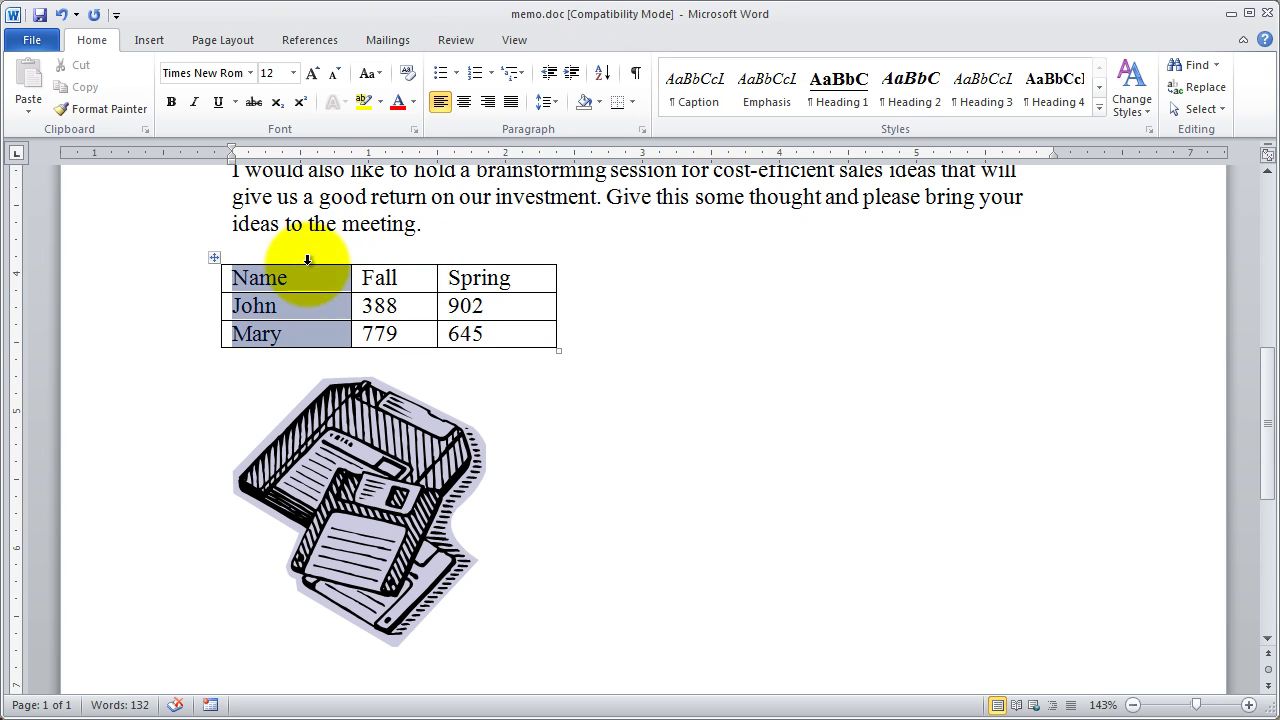
{"action": "left_click", "coordinate": [514, 303]}
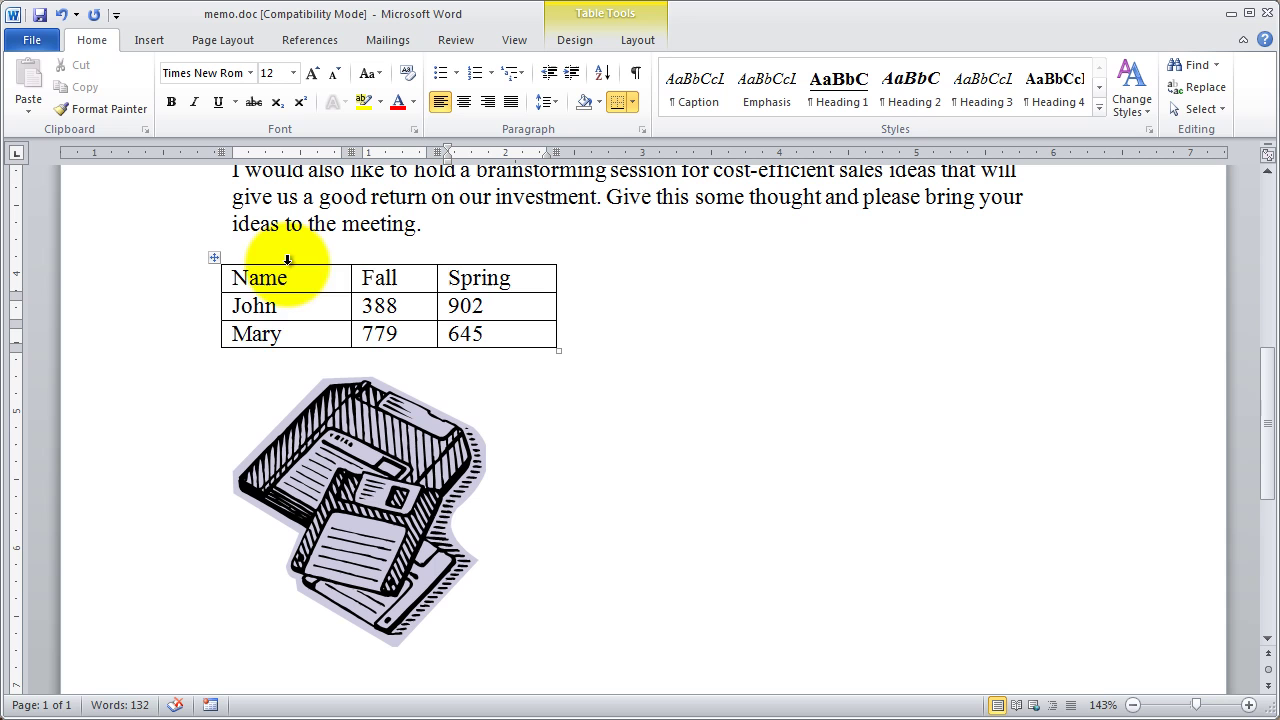
{"action": "left_click_drag", "start_coordinate": [296, 258], "coordinate": [508, 262]}
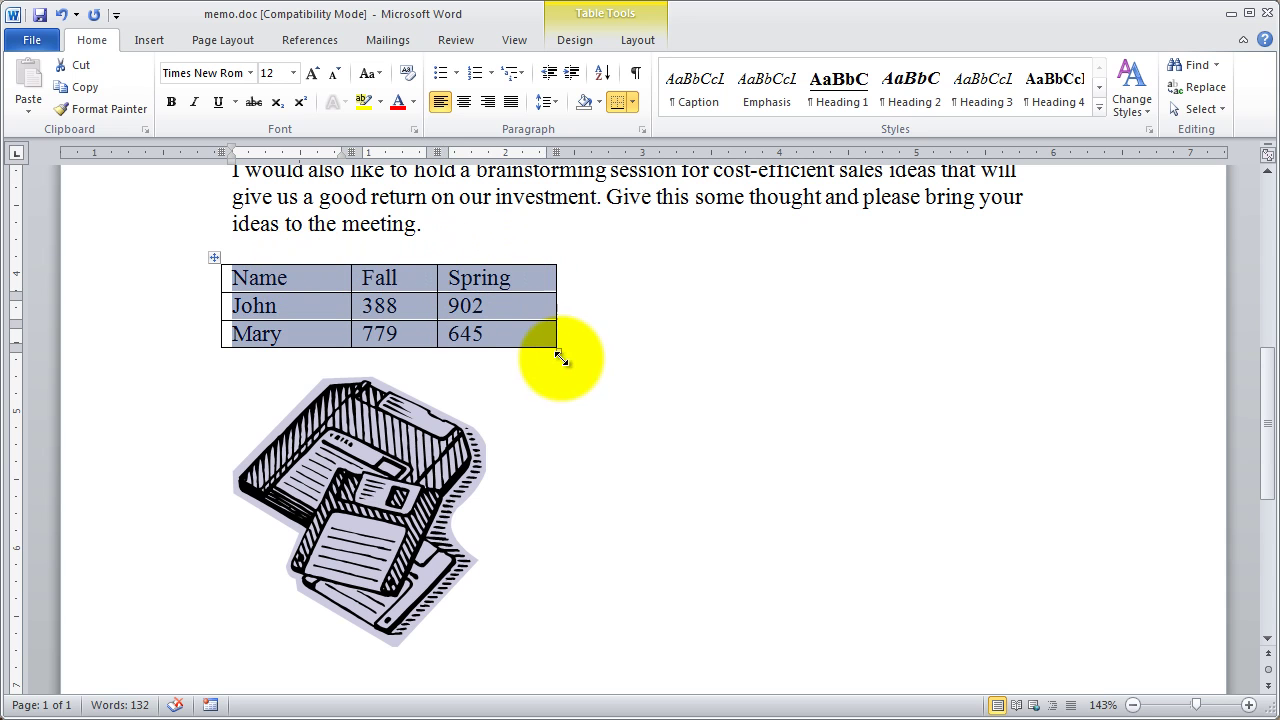
{"action": "left_click", "coordinate": [490, 302]}
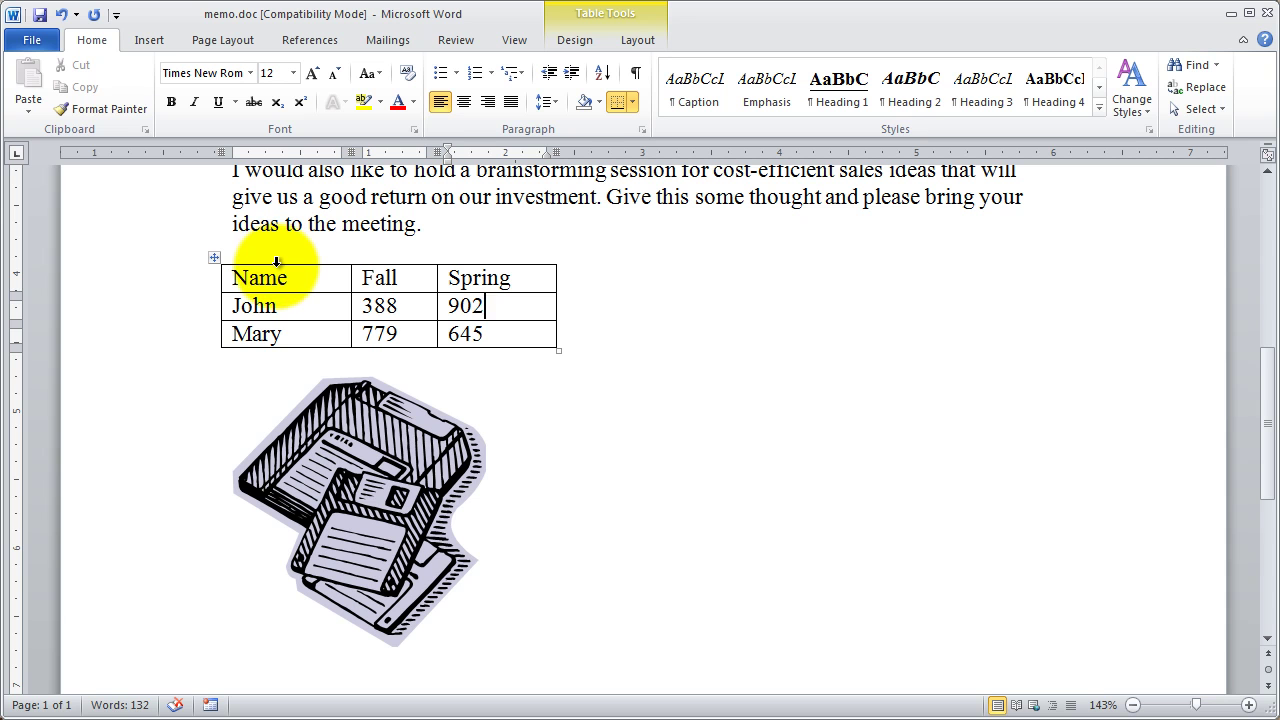
{"action": "left_click_drag", "start_coordinate": [276, 262], "coordinate": [457, 277]}
{"action": "left_click", "coordinate": [484, 305]}
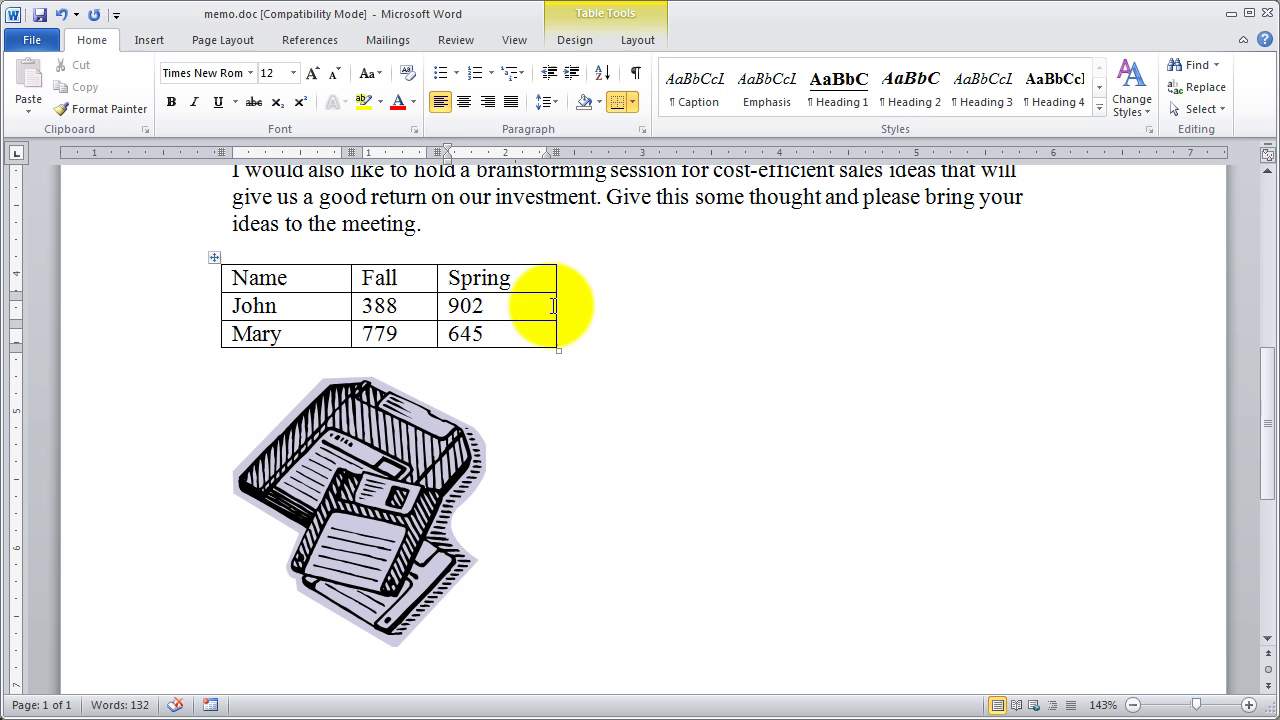
{"action": "left_click", "coordinate": [194, 284]}
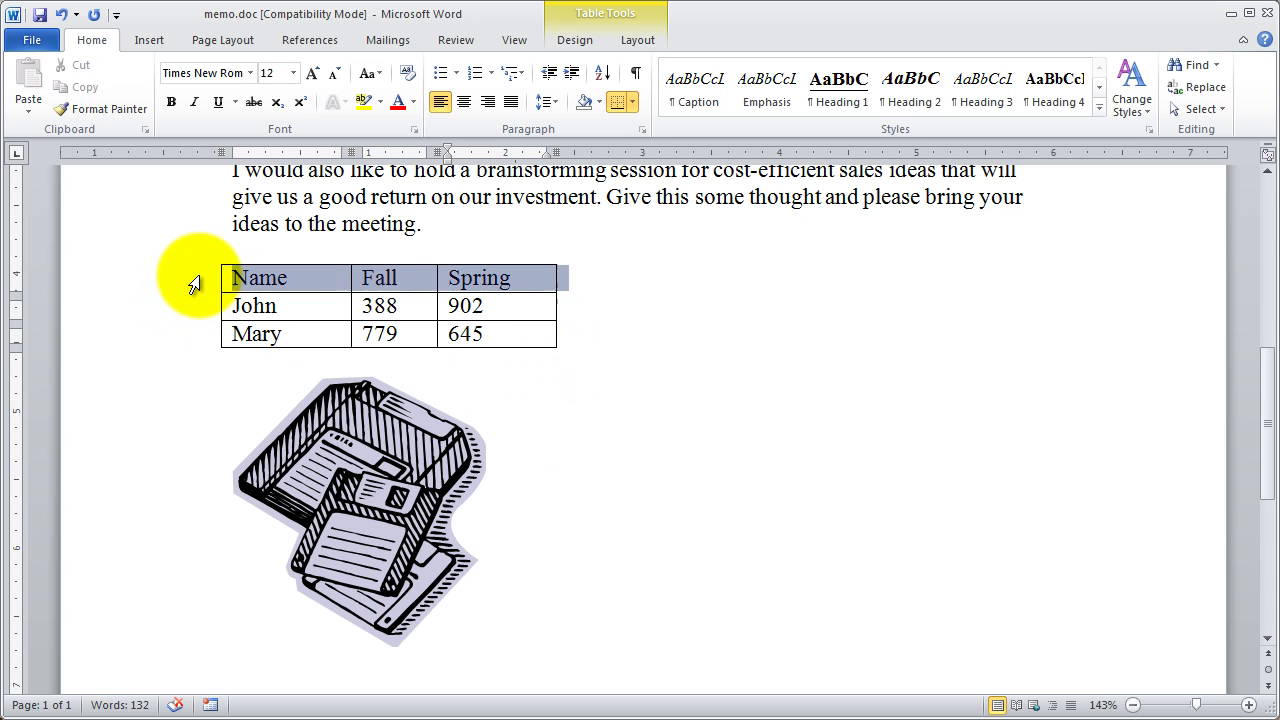
{"action": "left_click_drag", "start_coordinate": [194, 284], "coordinate": [194, 346]}
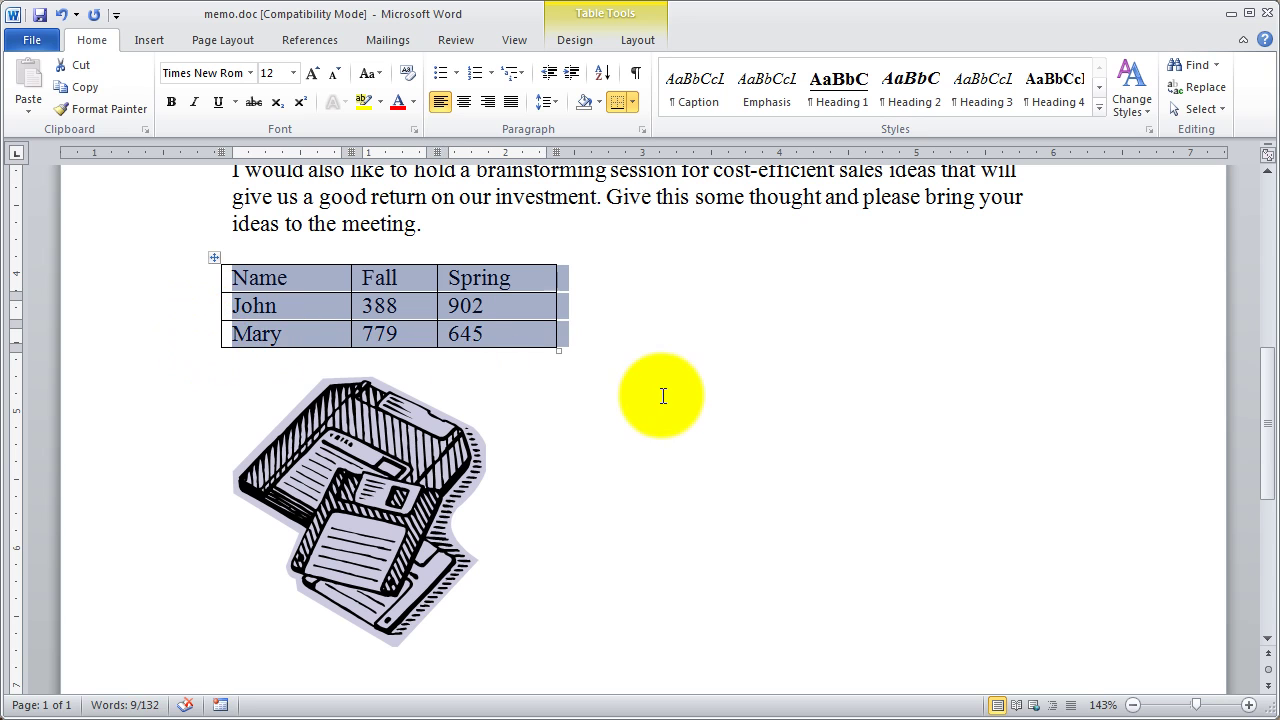
{"action": "left_click", "coordinate": [680, 307]}
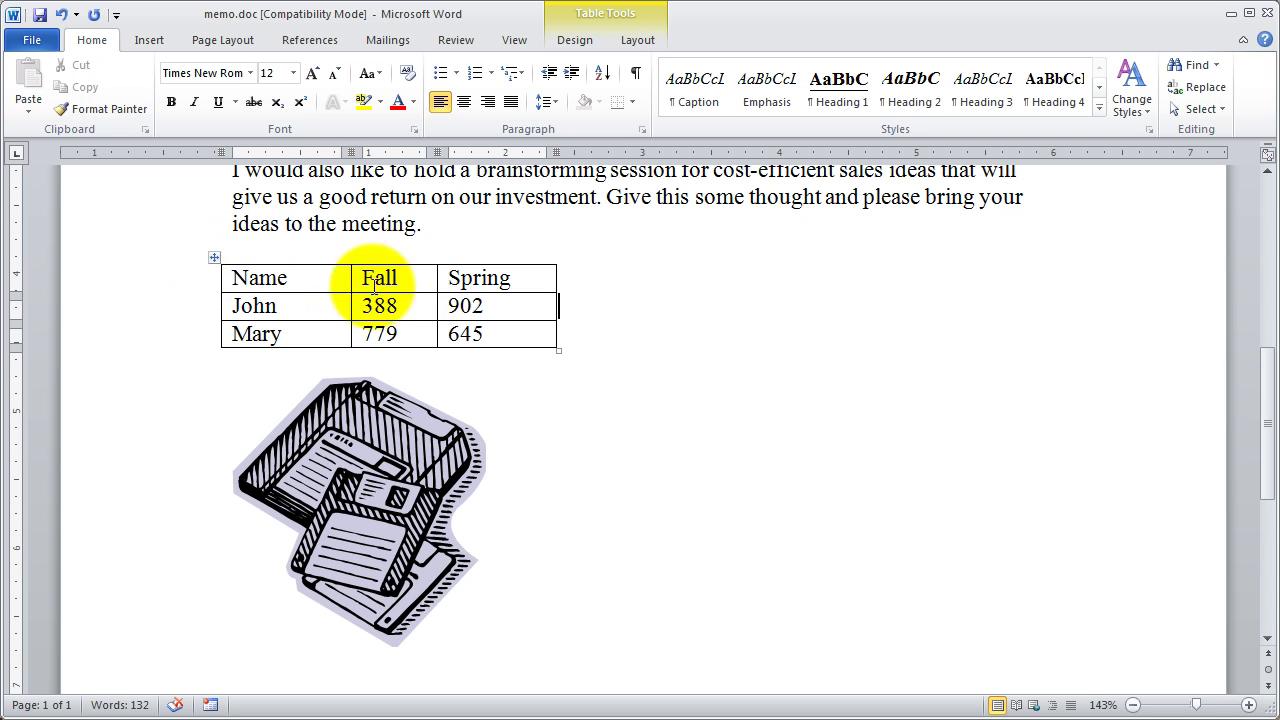
{"action": "left_click", "coordinate": [211, 261]}
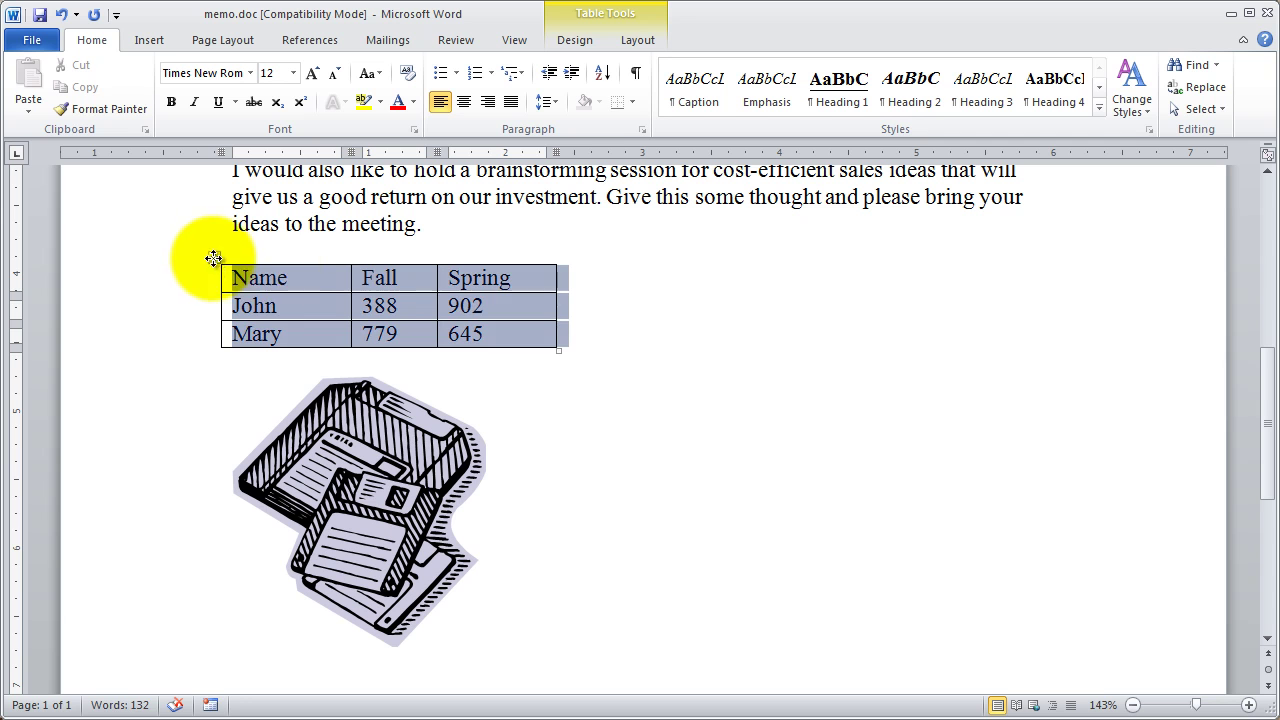
{"action": "left_click", "coordinate": [853, 362]}
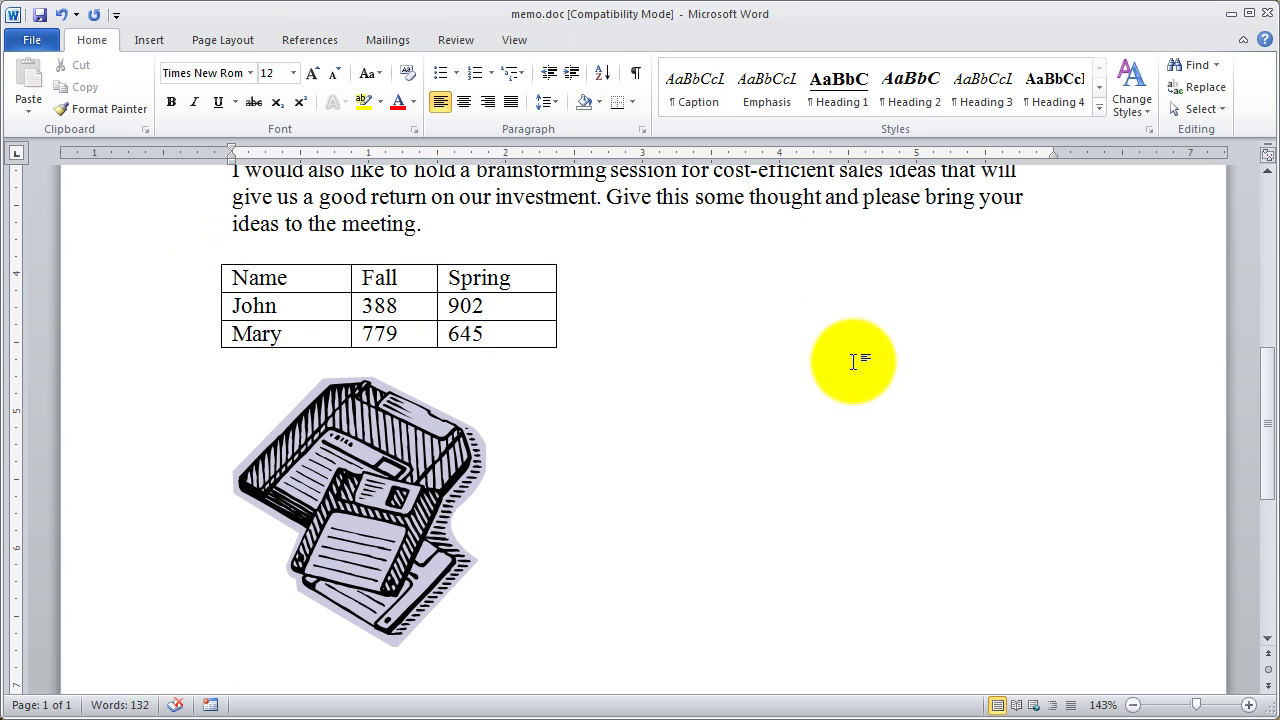
{"action": "left_click", "coordinate": [743, 229]}
{"action": "left_click", "coordinate": [932, 250]}
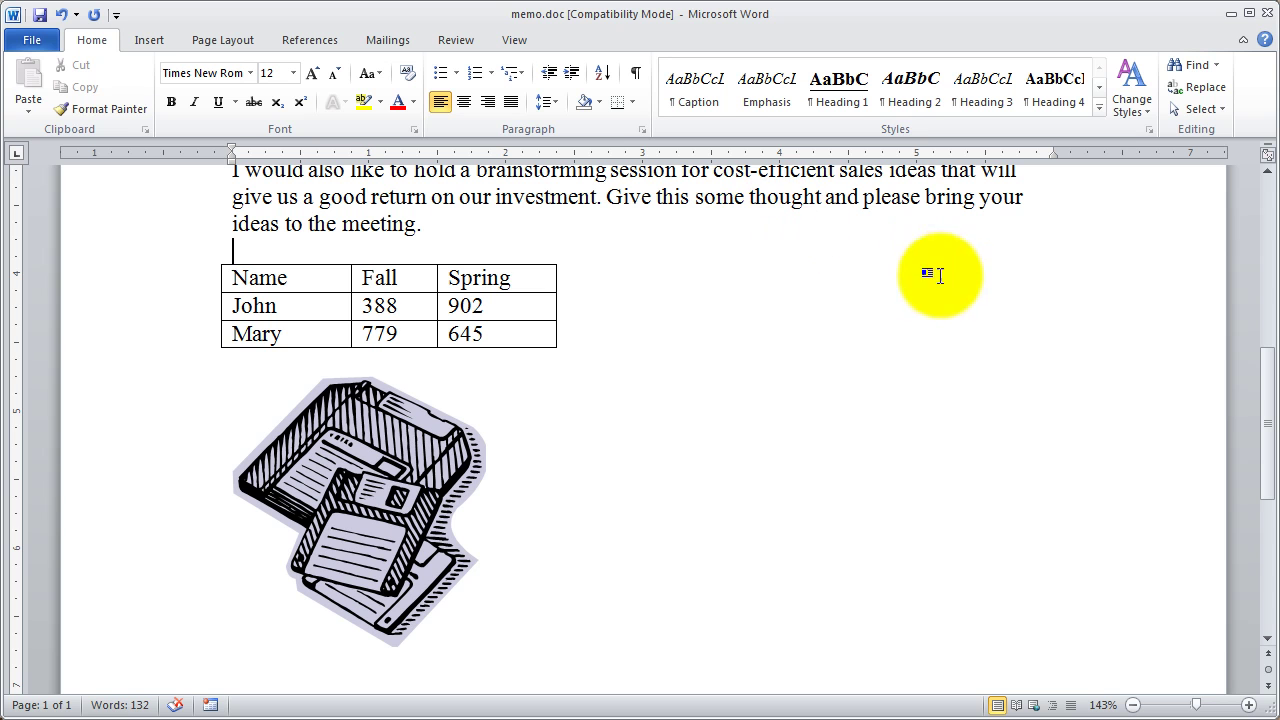
{"action": "left_click", "coordinate": [945, 399]}
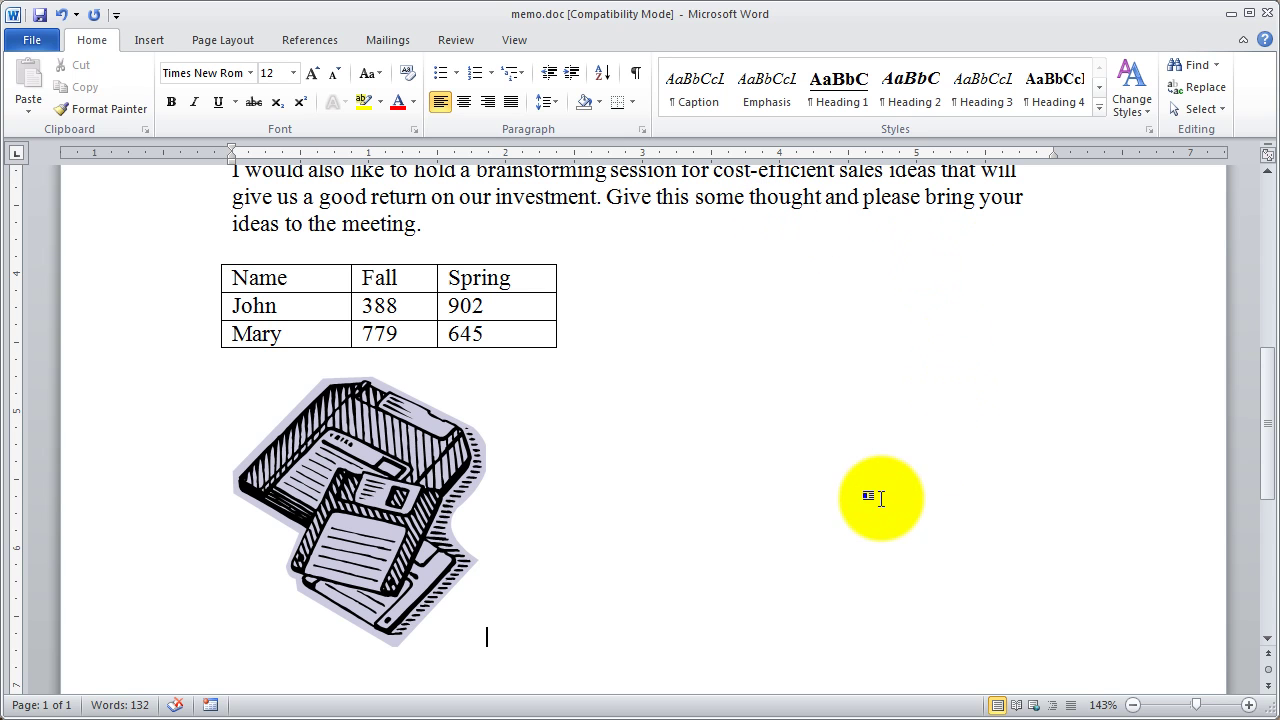
{"action": "scroll", "coordinate": [880, 498], "scroll_direction": "down", "scroll_amount": 1}
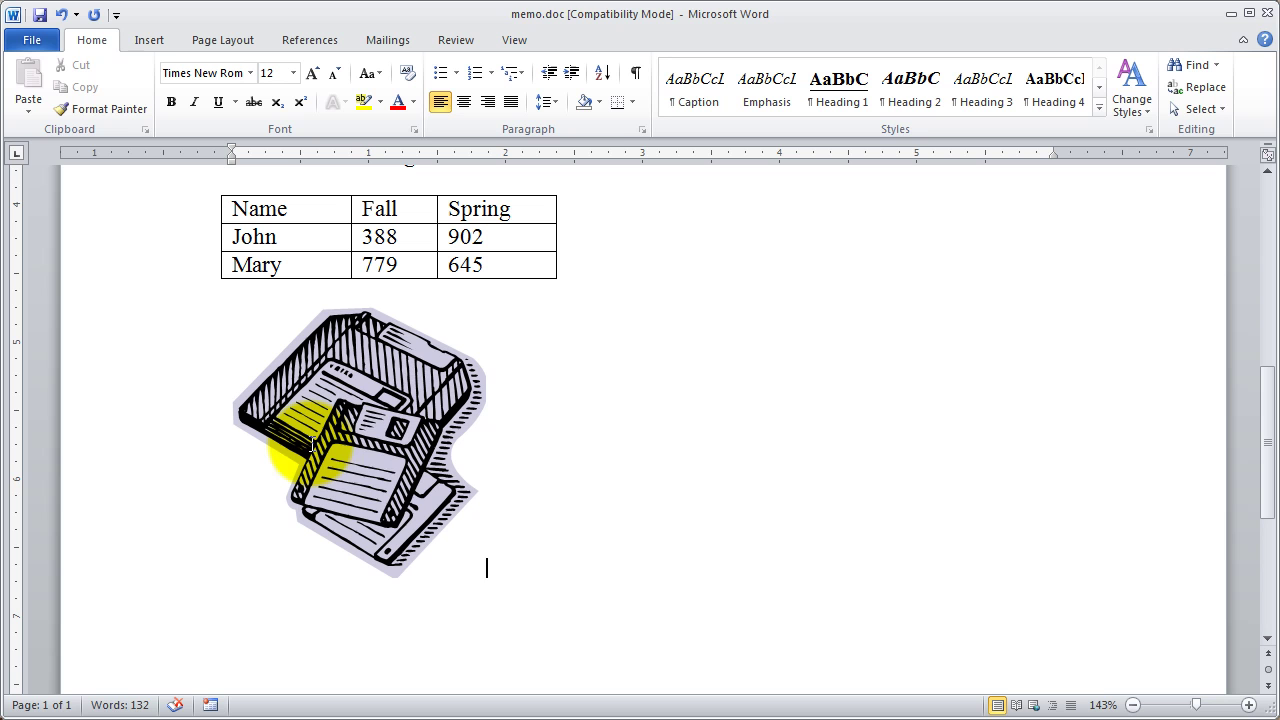
{"action": "left_click", "coordinate": [355, 386]}
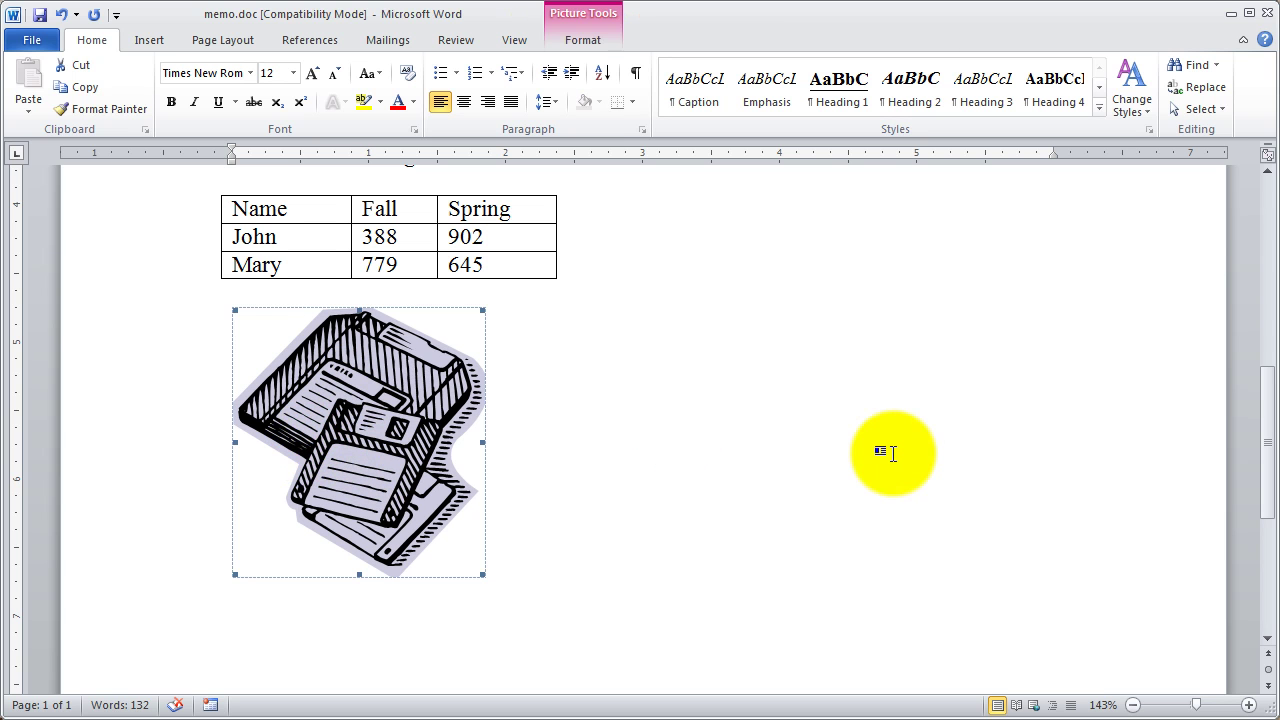
{"action": "left_click", "coordinate": [830, 450]}
{"action": "left_click", "coordinate": [372, 425]}
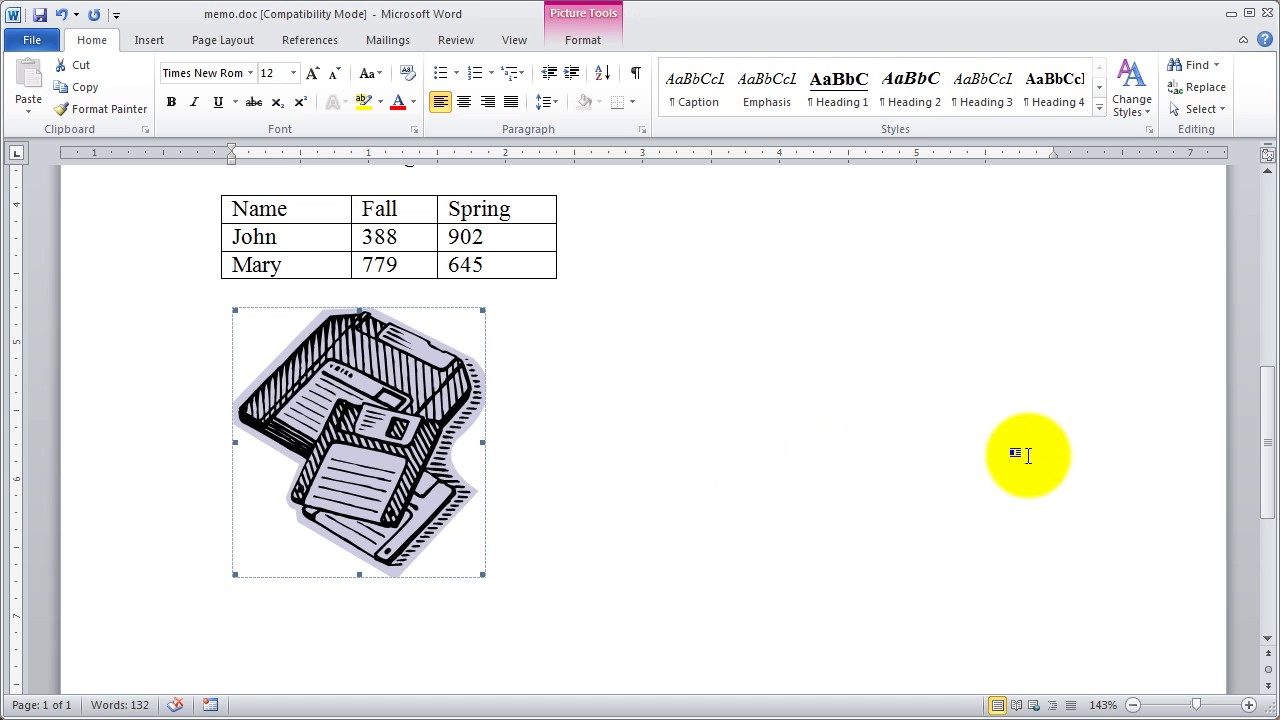
{"action": "scroll", "coordinate": [1004, 462], "scroll_direction": "up", "scroll_amount": 4}
{"action": "scroll", "coordinate": [1004, 462], "scroll_direction": "up", "scroll_amount": 3}
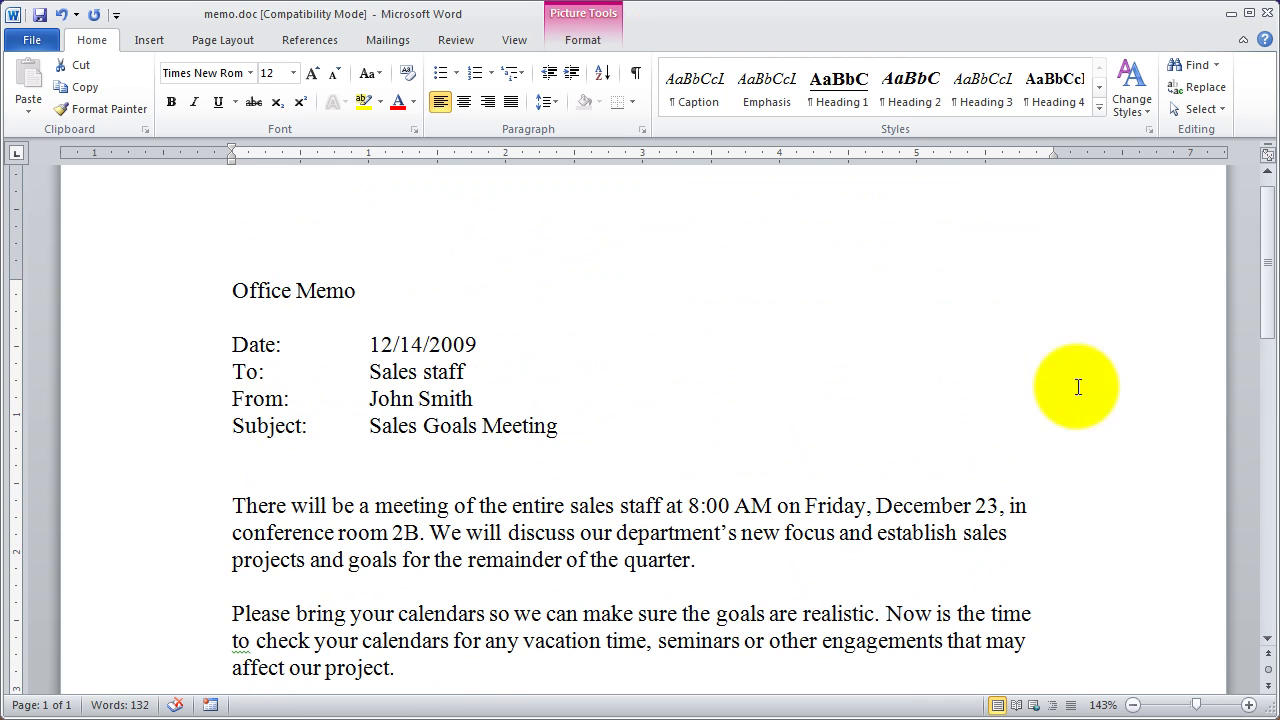
{"action": "left_click", "coordinate": [137, 371]}
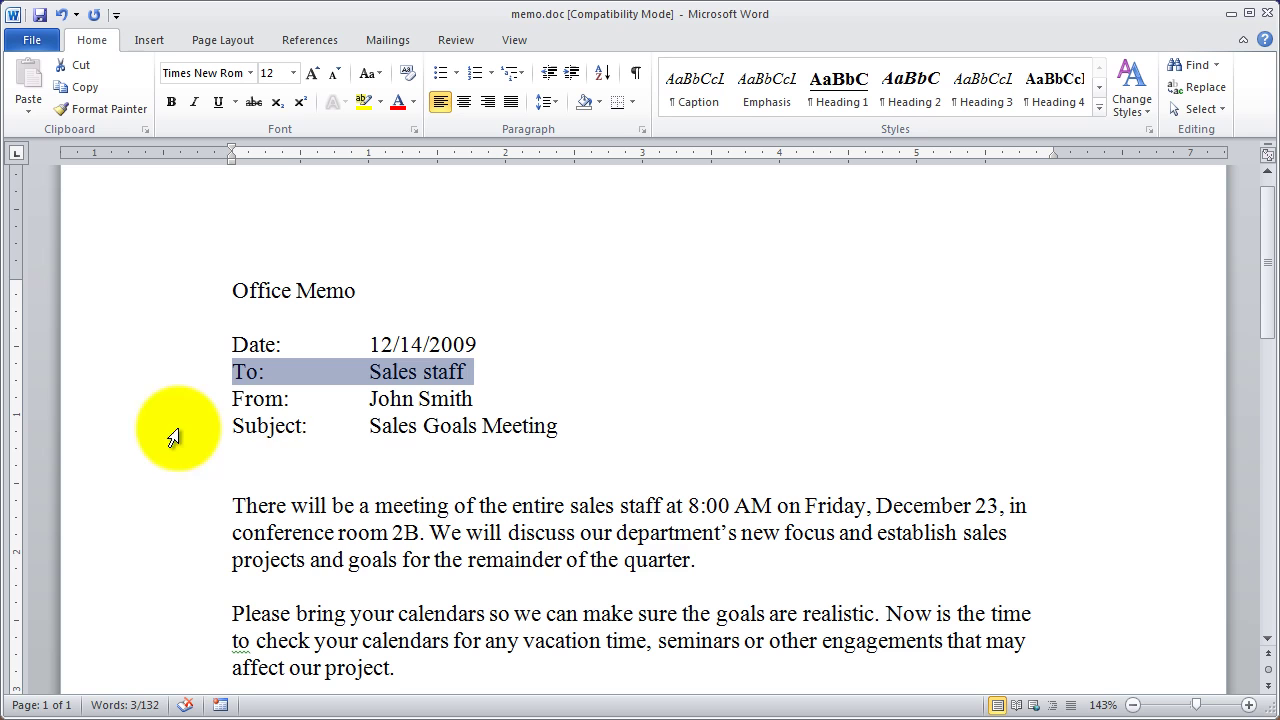
{"action": "double_click", "coordinate": [553, 559]}
{"action": "triple_click", "coordinate": [544, 562]}
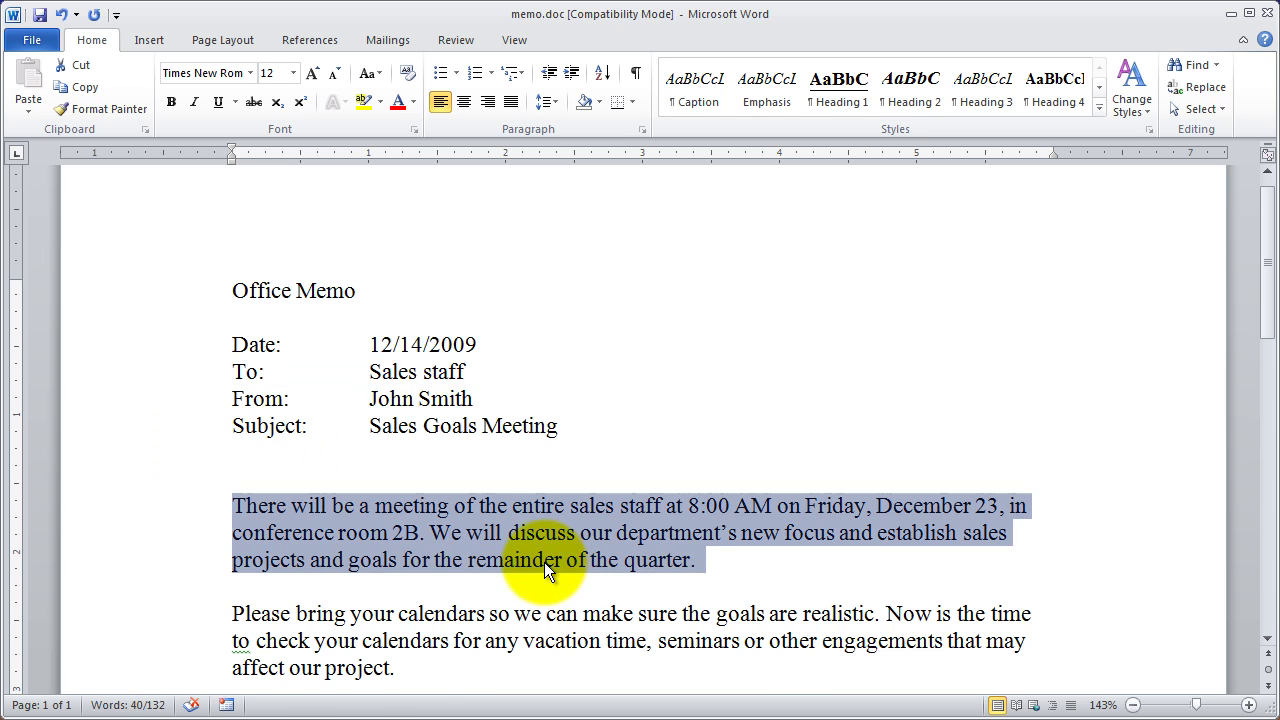
{"action": "left_click", "coordinate": [544, 562]}
{"action": "scroll", "coordinate": [286, 540], "scroll_direction": "down", "scroll_amount": 3}
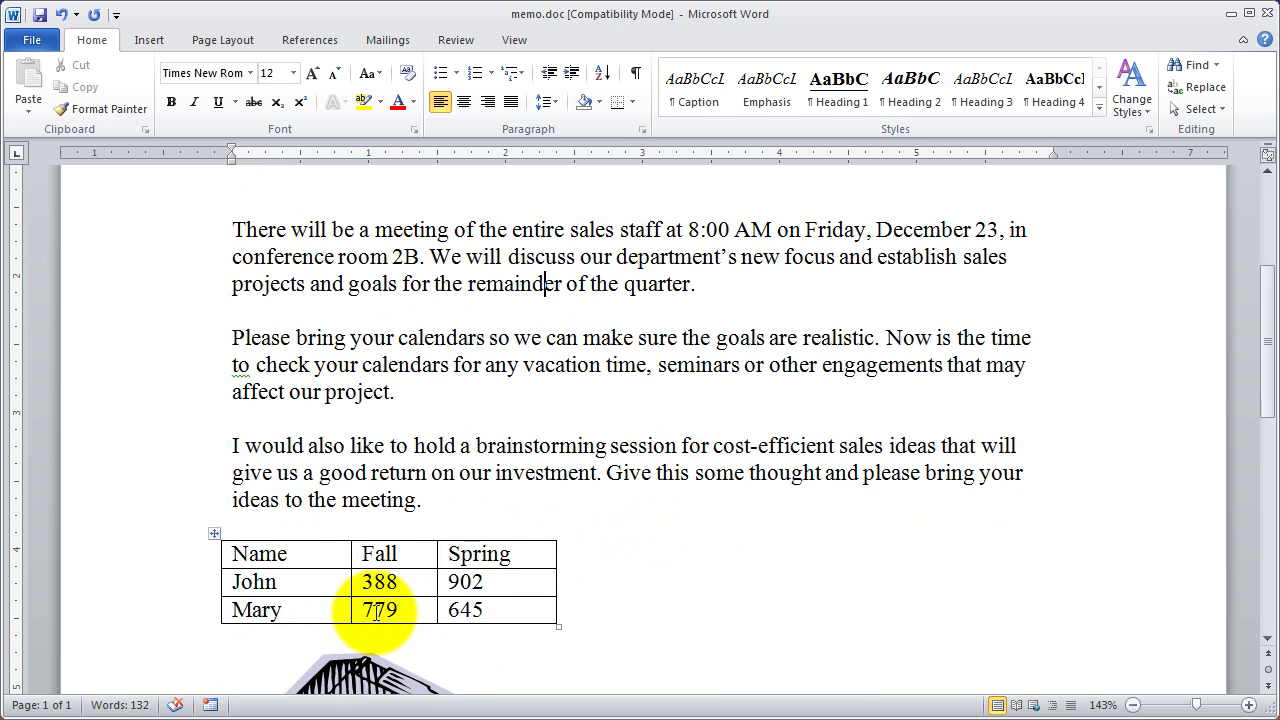
{"action": "scroll", "coordinate": [378, 612], "scroll_direction": "down", "scroll_amount": 2}
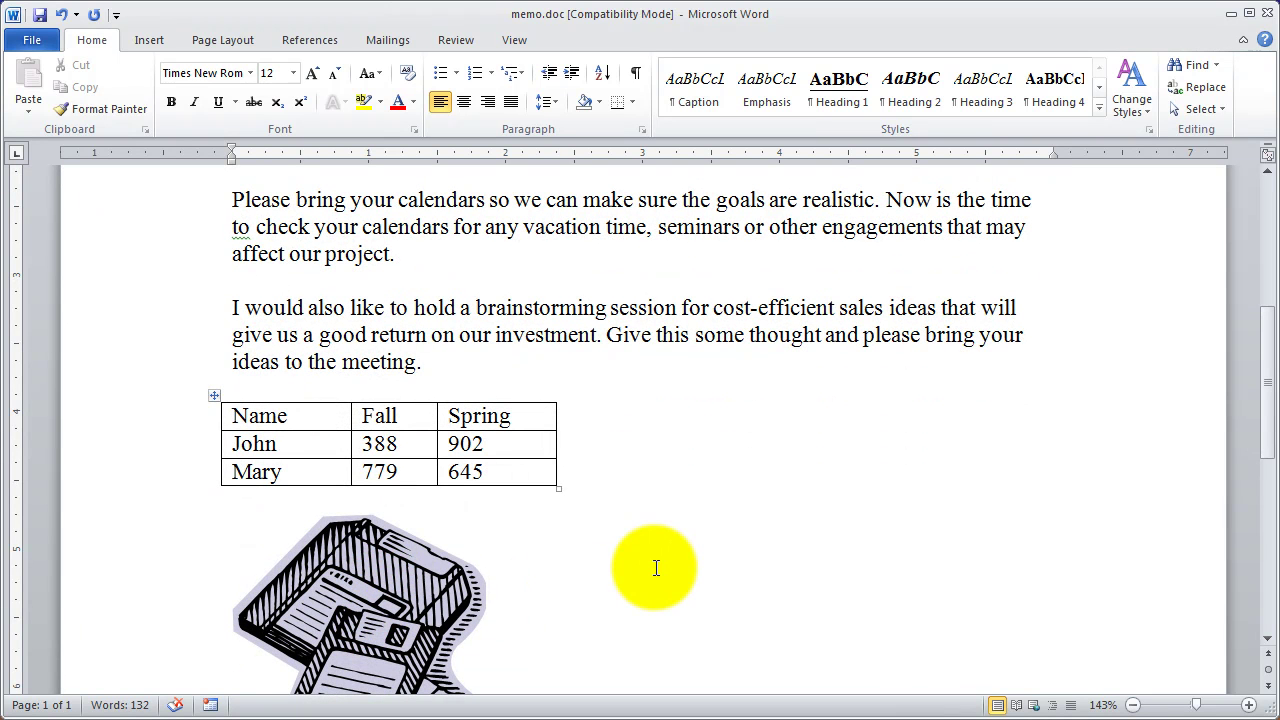